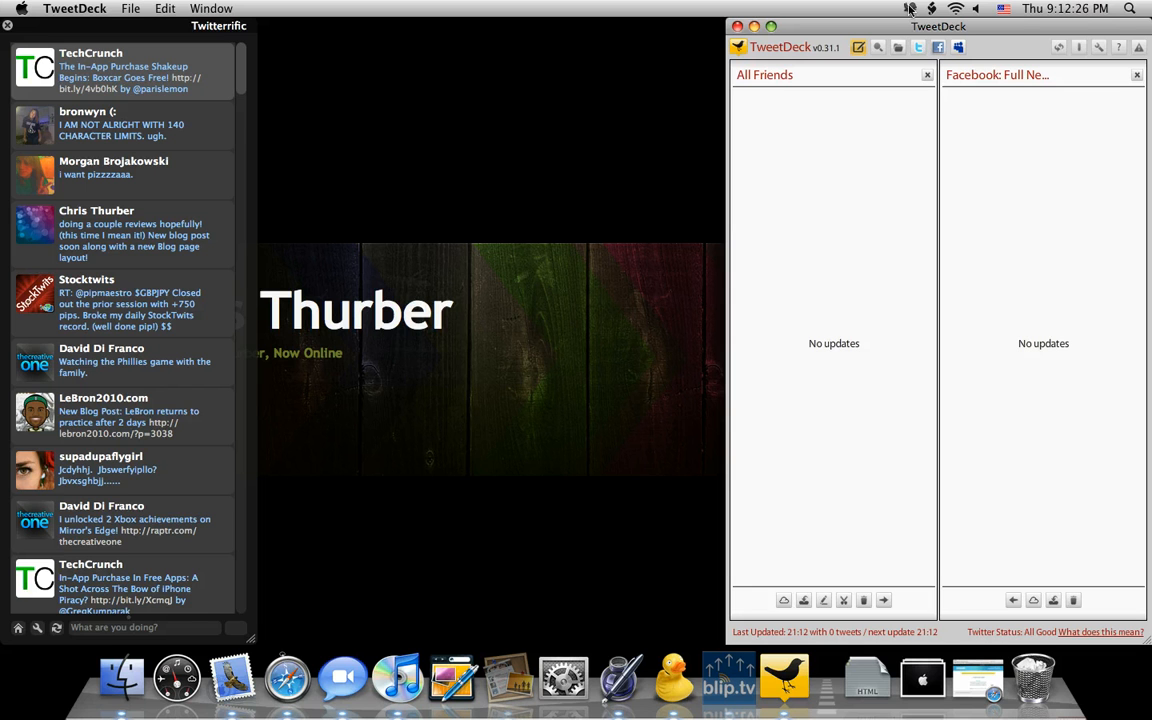
# - Bring up the Twitterrific window and post the tweet "recording a new review."
pyautogui.click(910, 8)
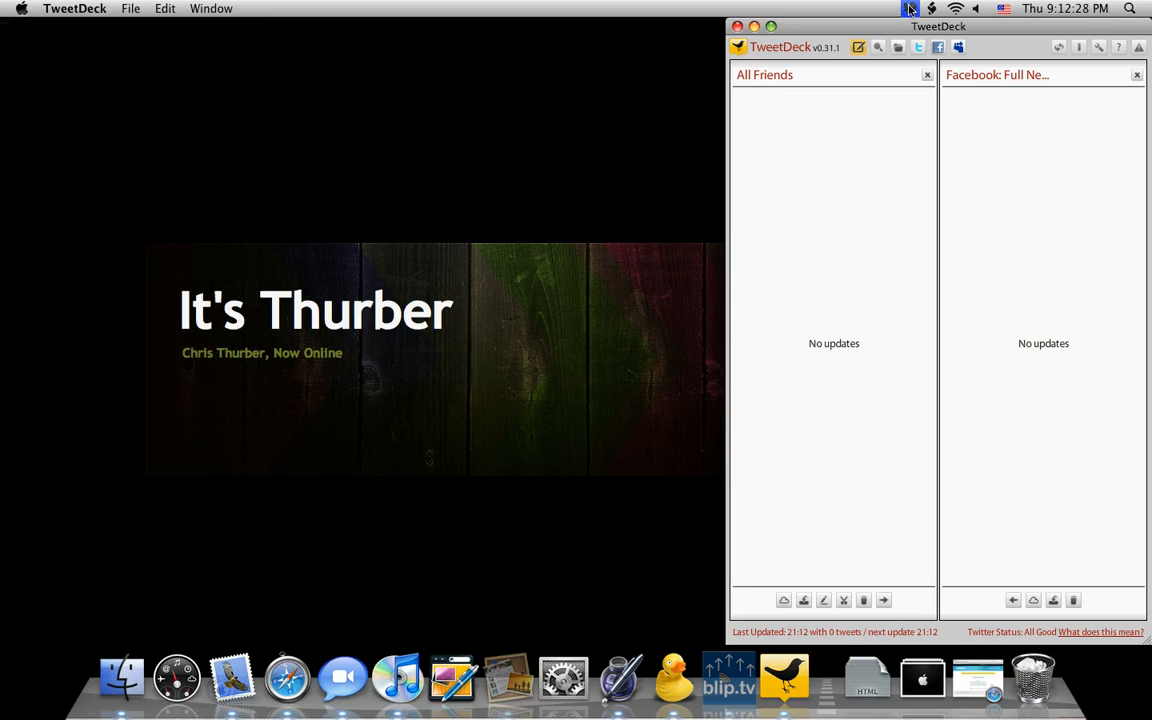
pyautogui.click(910, 8)
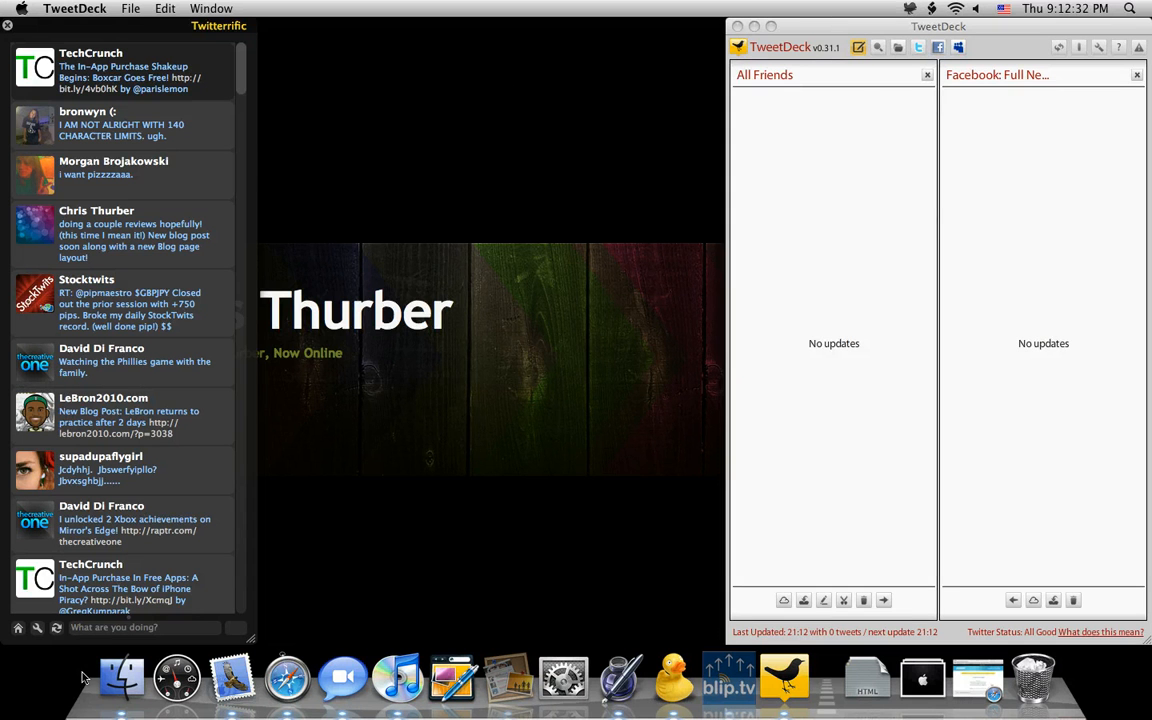
pyautogui.click(111, 628)
pyautogui.write('recording a new ')
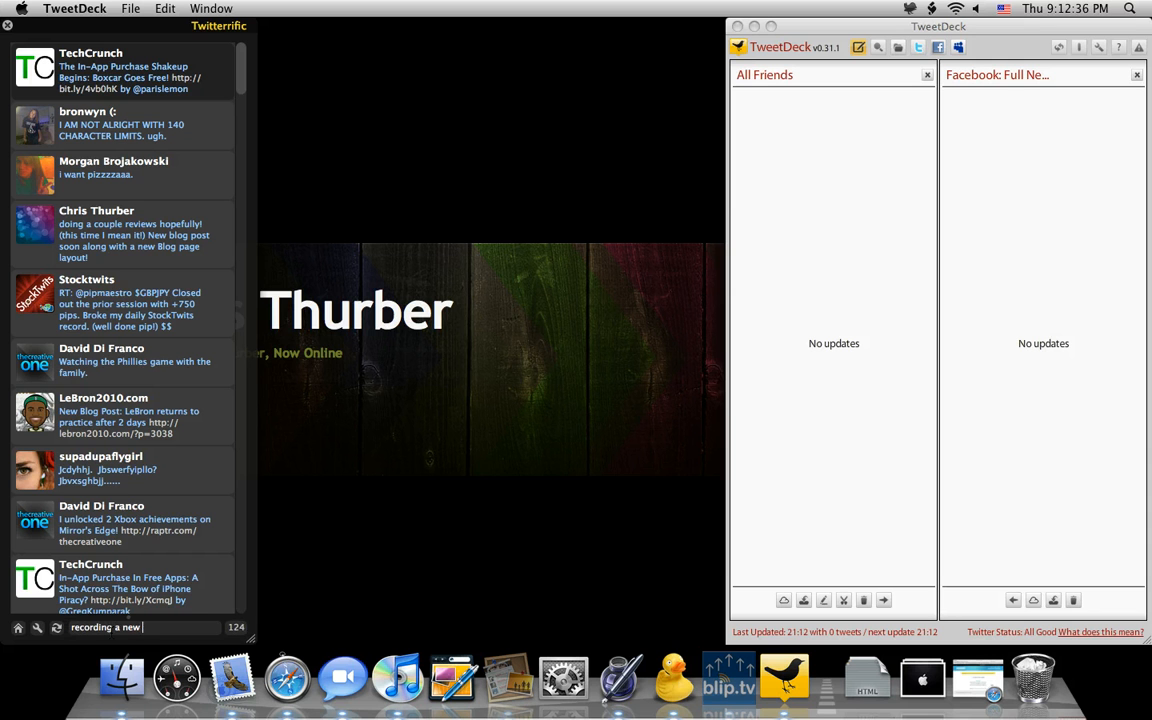
pyautogui.write('review.')
pyautogui.press('Return')
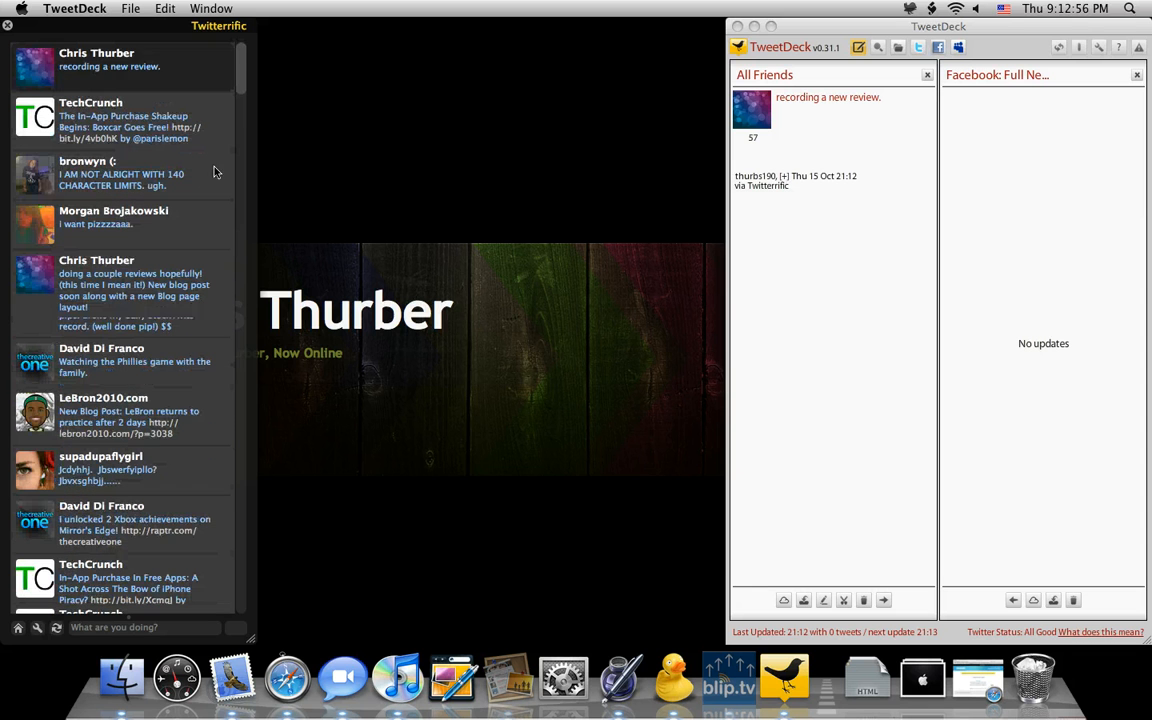
# - Browse the Twitterrific timeline down to older tweets and return to the newest one
pyautogui.click(187, 144)
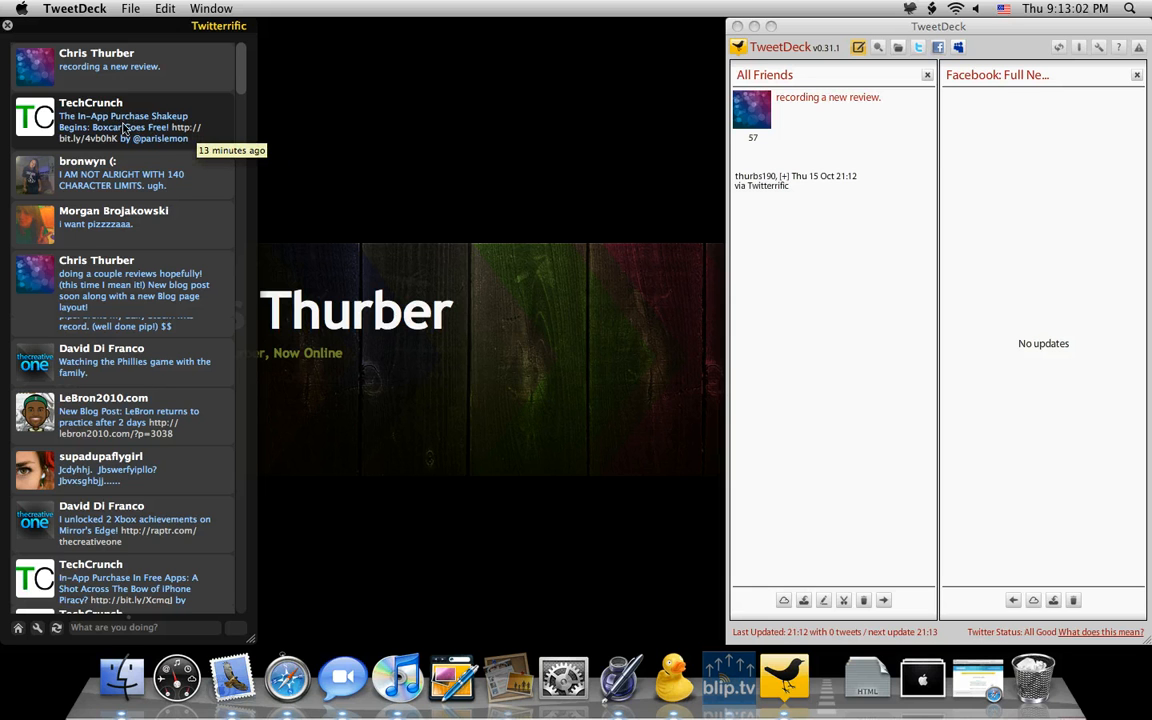
pyautogui.scroll(-1, 162, 220)
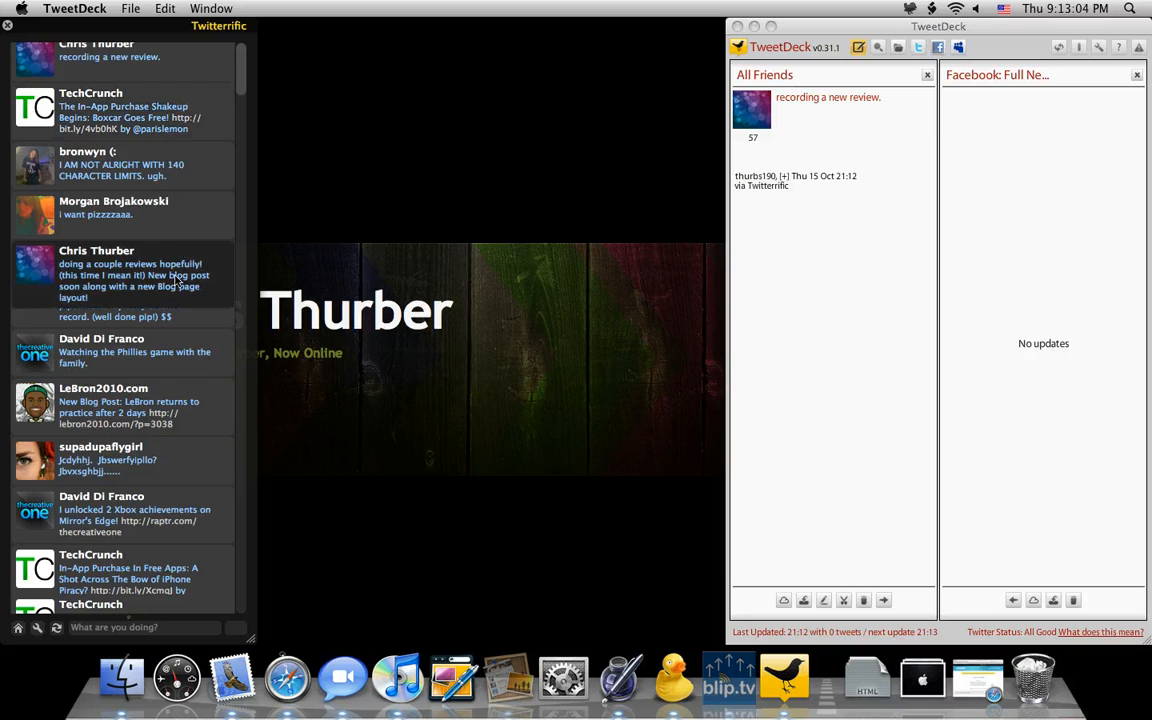
pyautogui.scroll(-5, 160, 340)
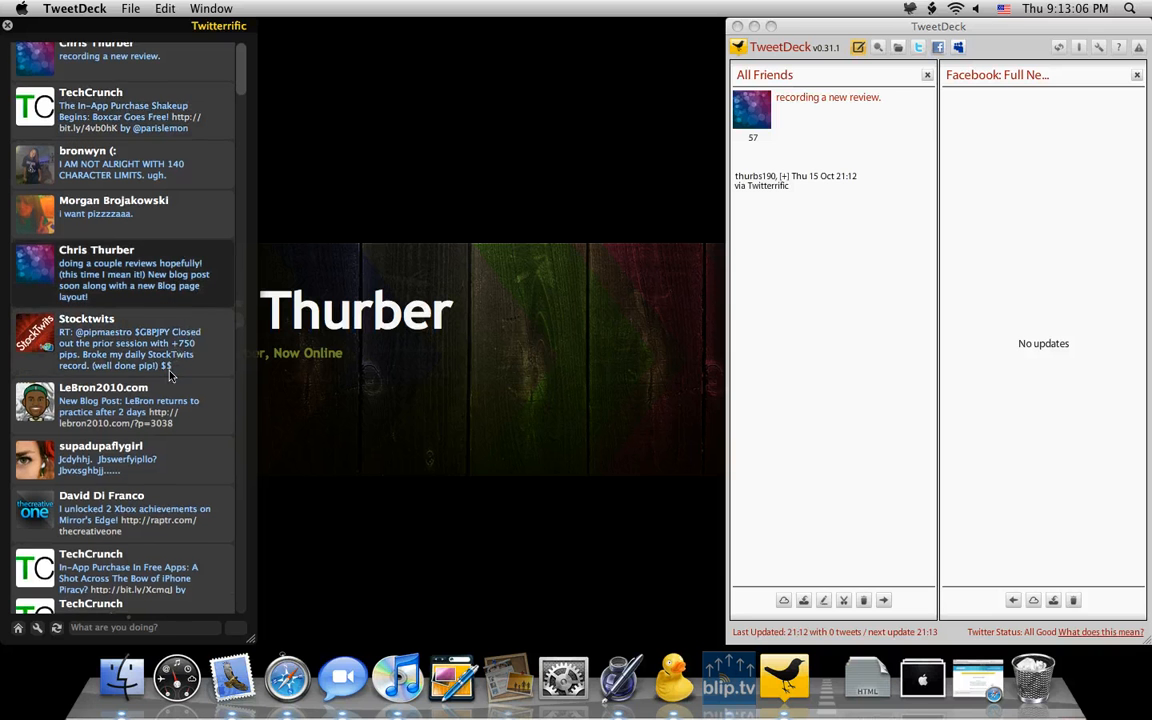
pyautogui.scroll(-15, 236, 210)
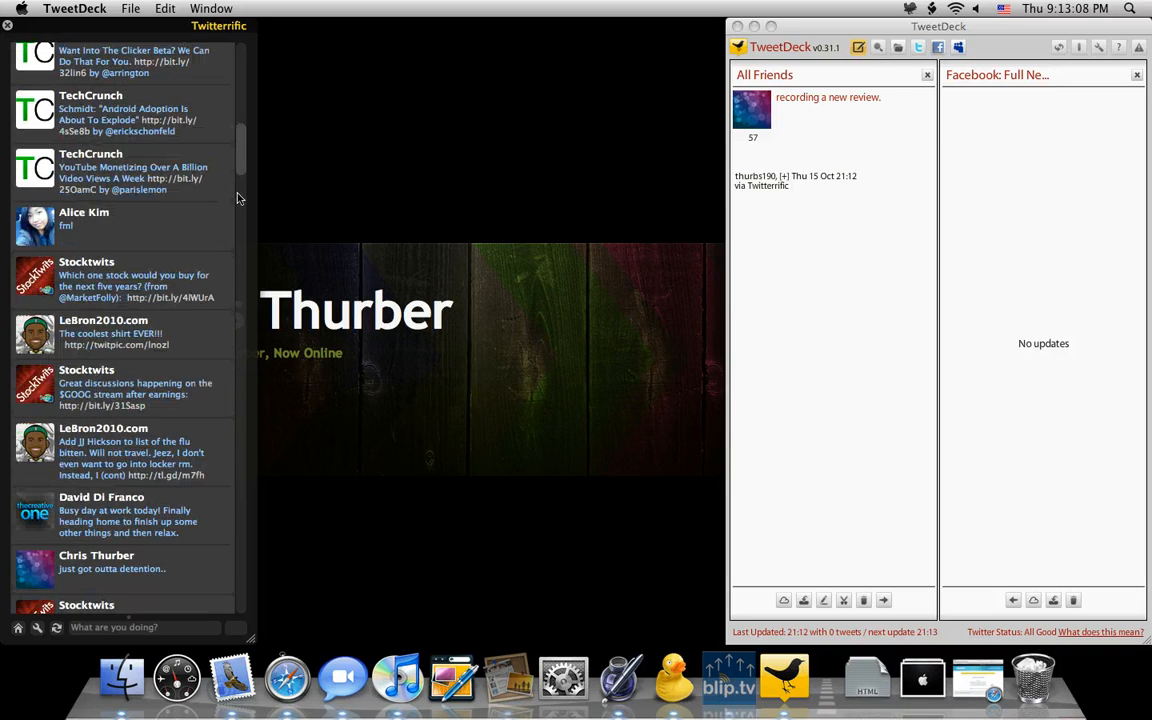
pyautogui.scroll(20, 231, 274)
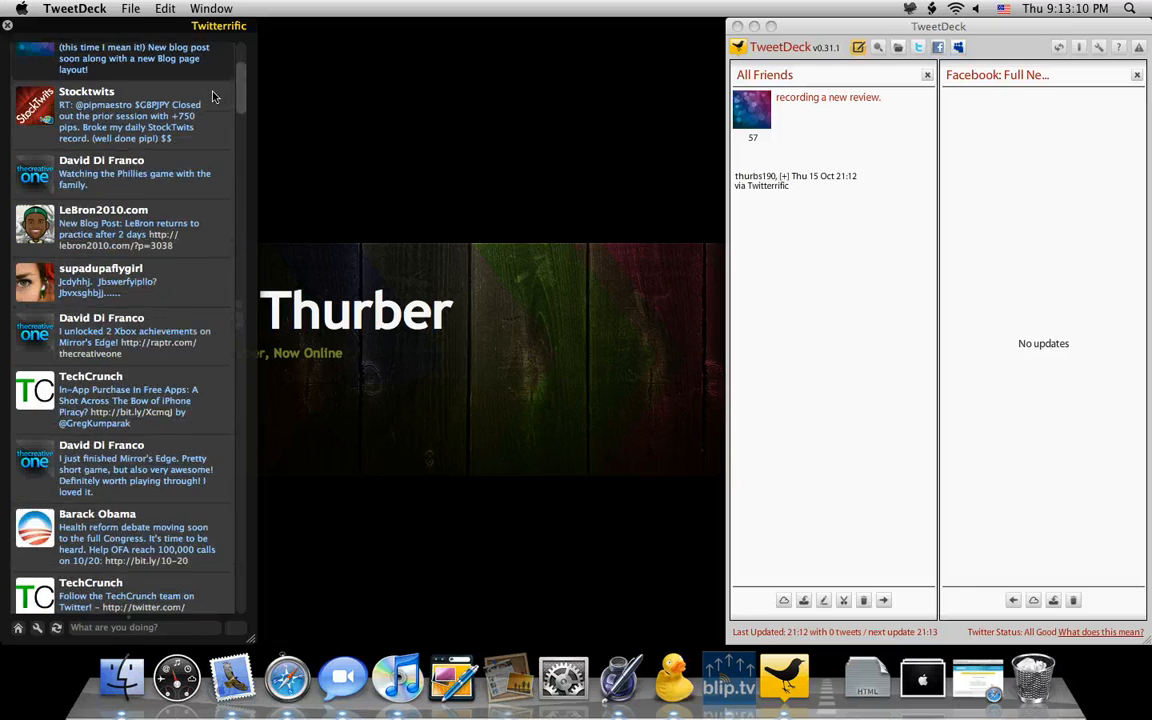
pyautogui.click(132, 150)
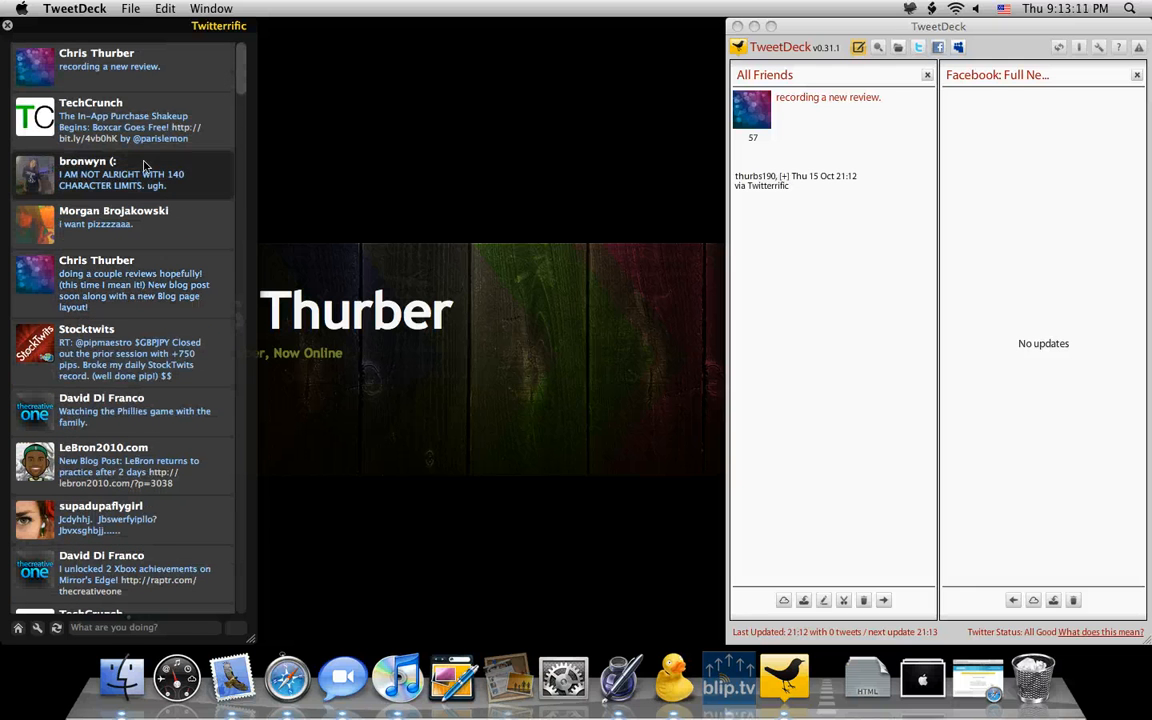
pyautogui.click(145, 80)
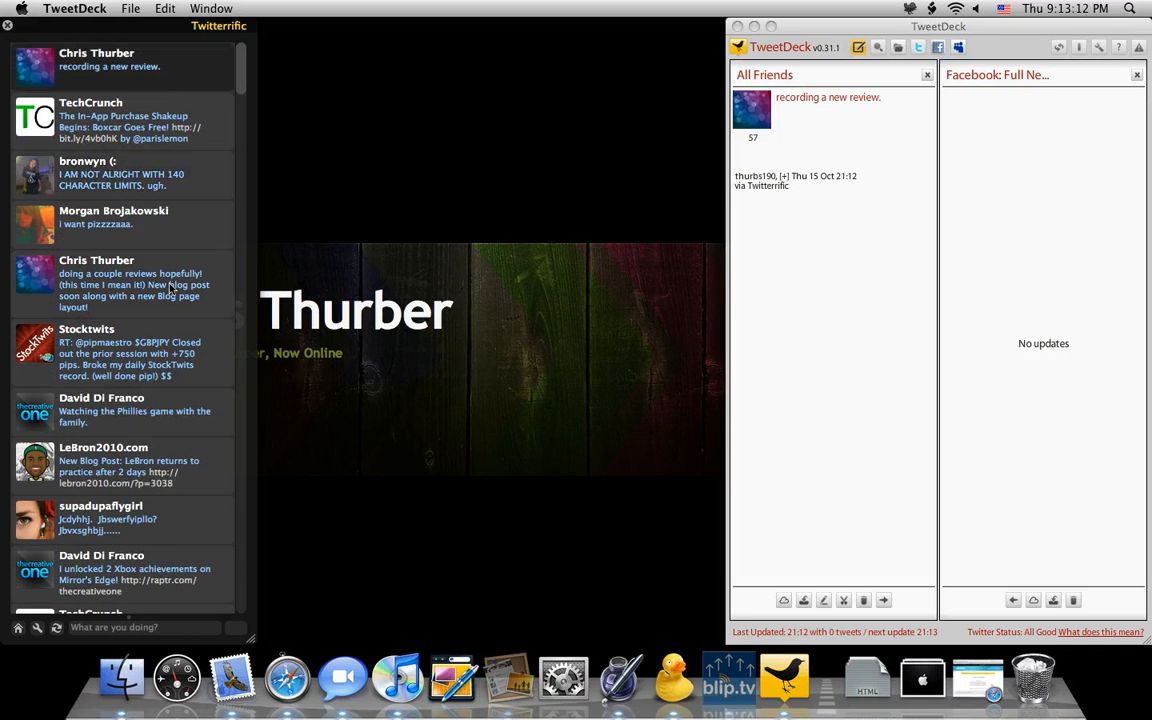
# - Review Twitterrific's Tweets, System and About preferences and close them without changing anything
pyautogui.click(38, 629)
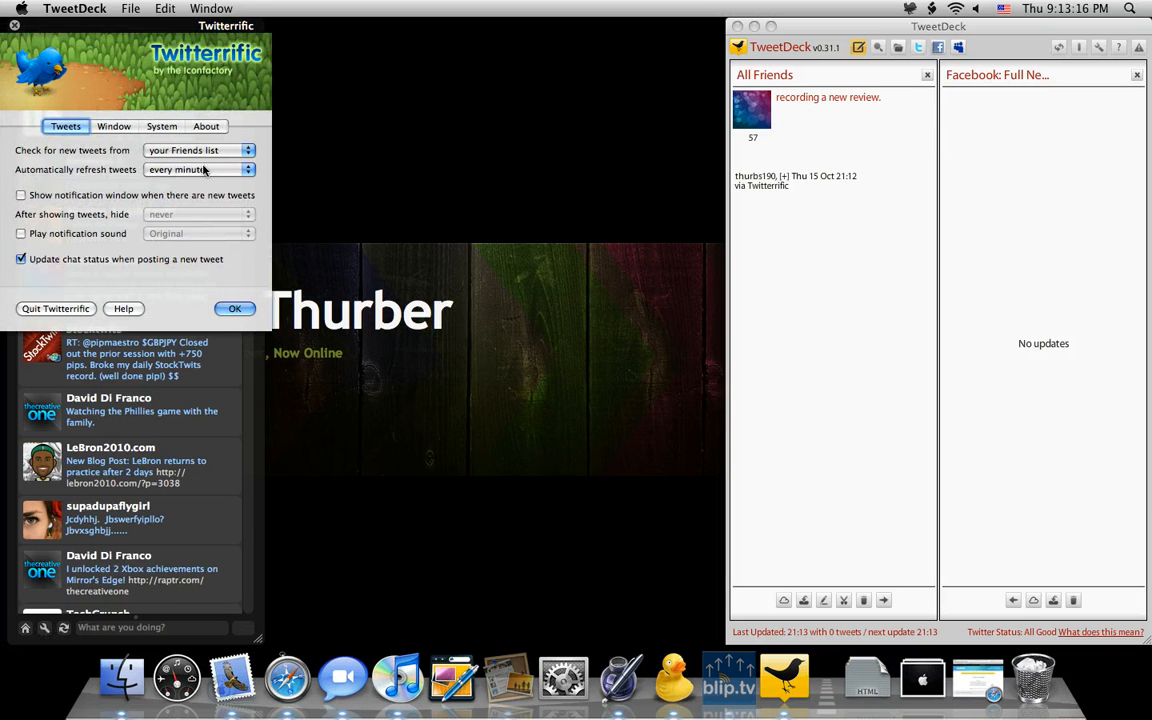
pyautogui.click(158, 126)
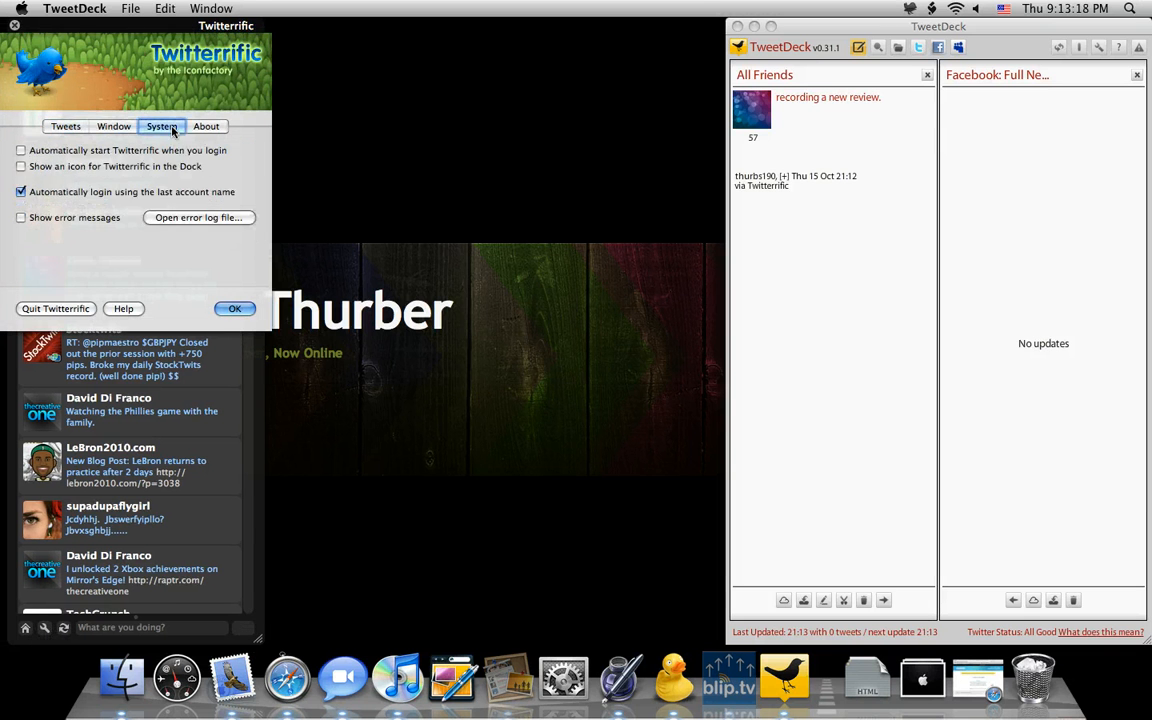
pyautogui.click(208, 126)
pyautogui.click(55, 127)
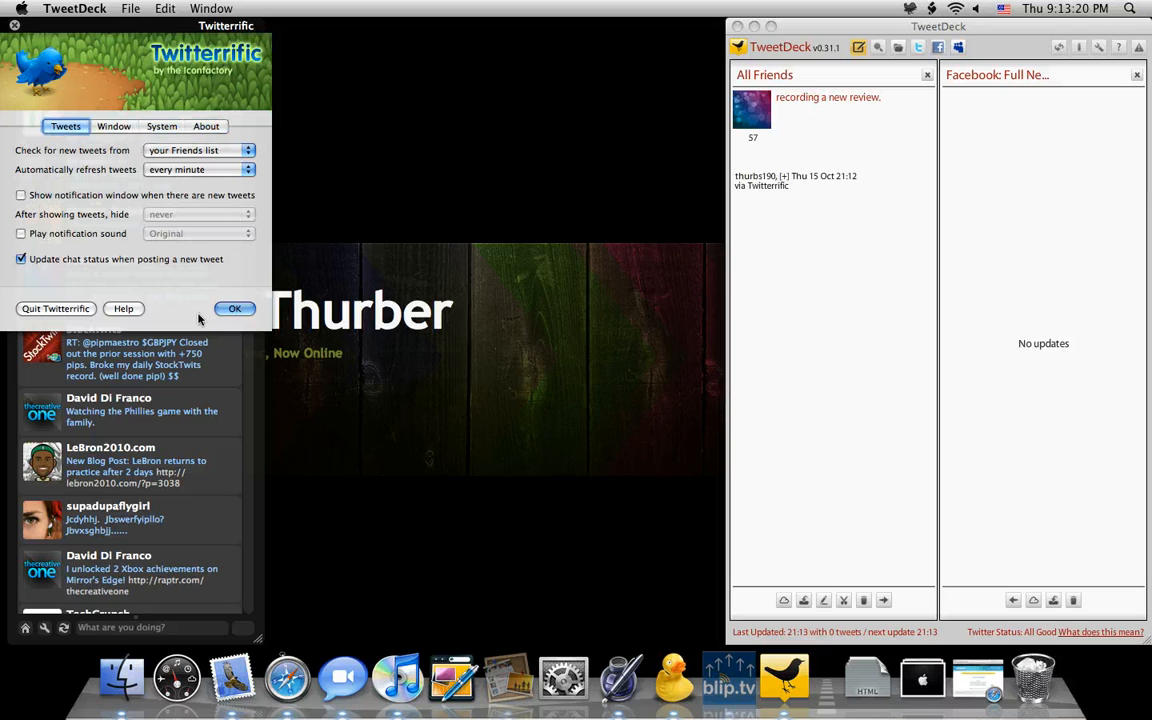
pyautogui.click(200, 130)
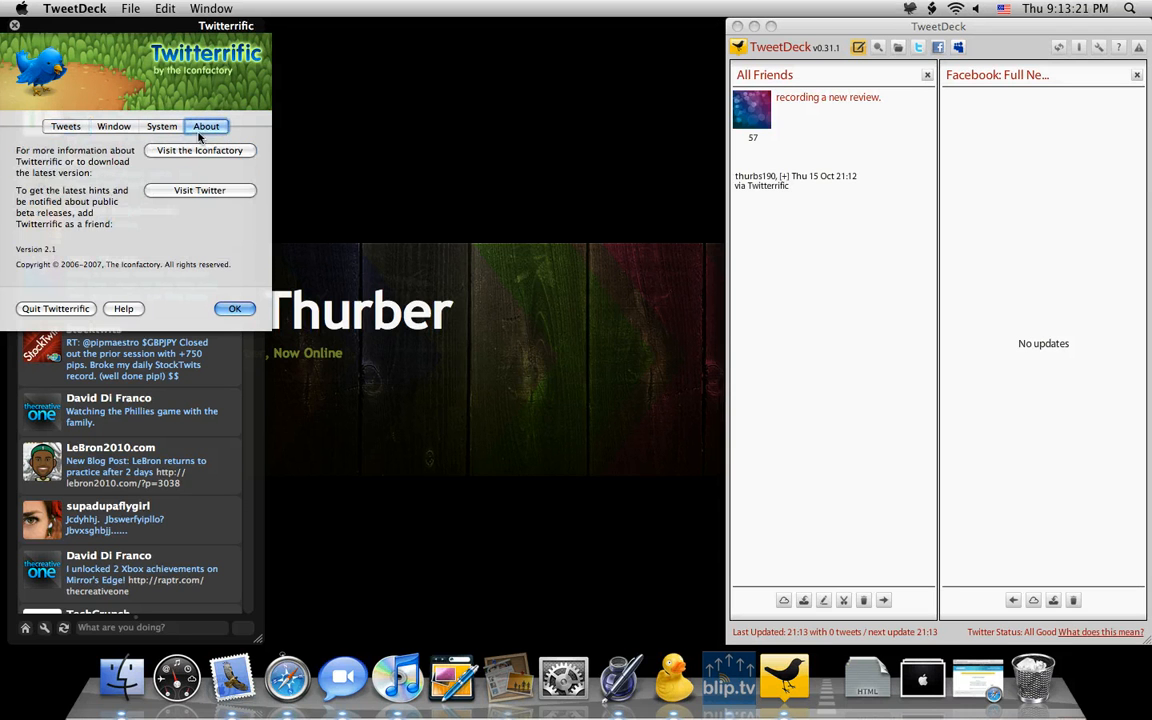
pyautogui.click(235, 312)
pyautogui.click(233, 308)
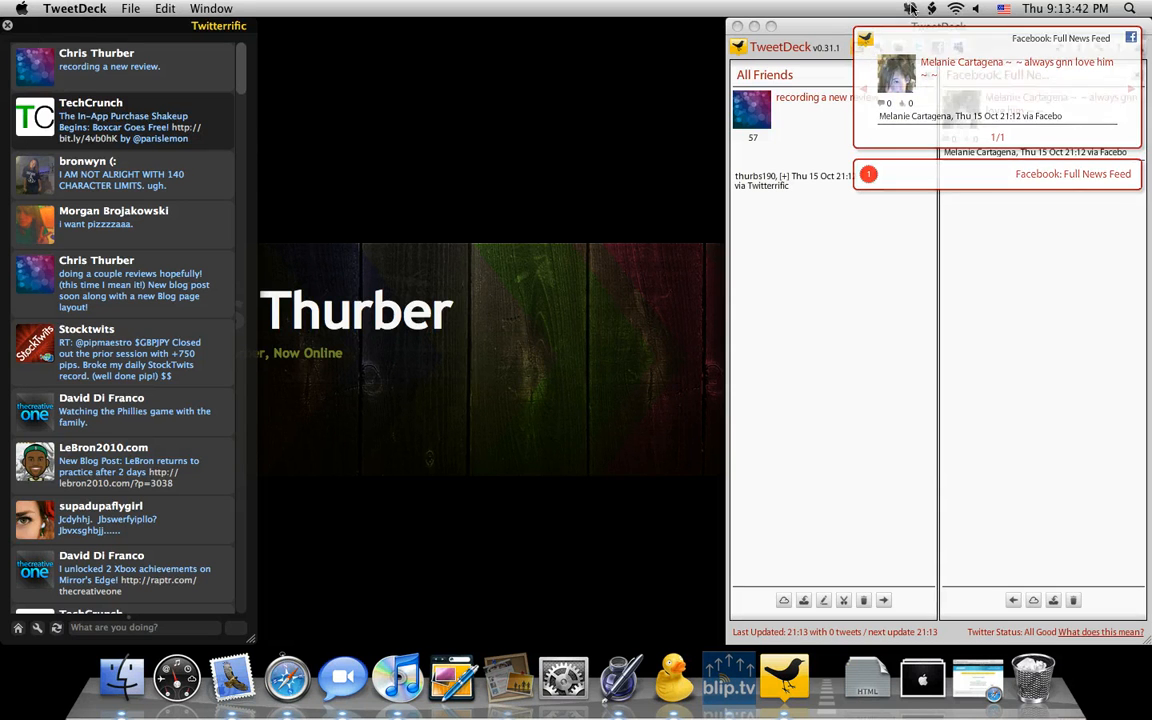
# - Switch to TweetDeck and move its window to the middle of the screen
pyautogui.moveTo(859, 26); pyautogui.dragTo(466, 15)
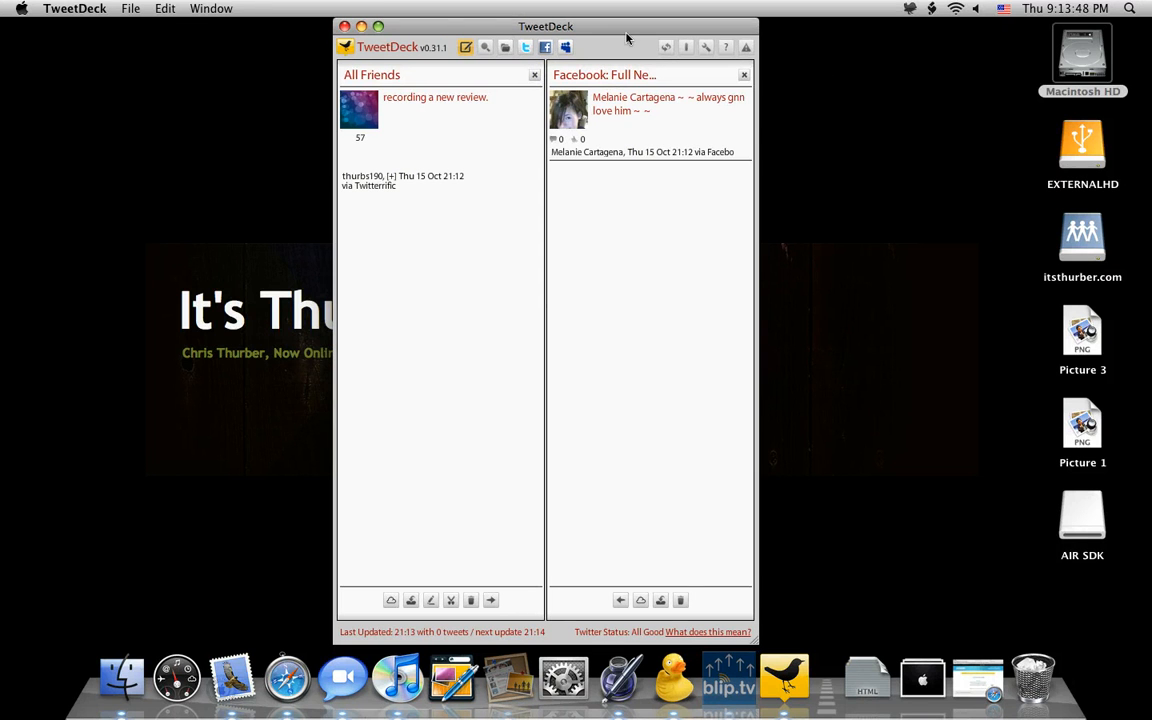
pyautogui.moveTo(620, 35); pyautogui.dragTo(645, 32)
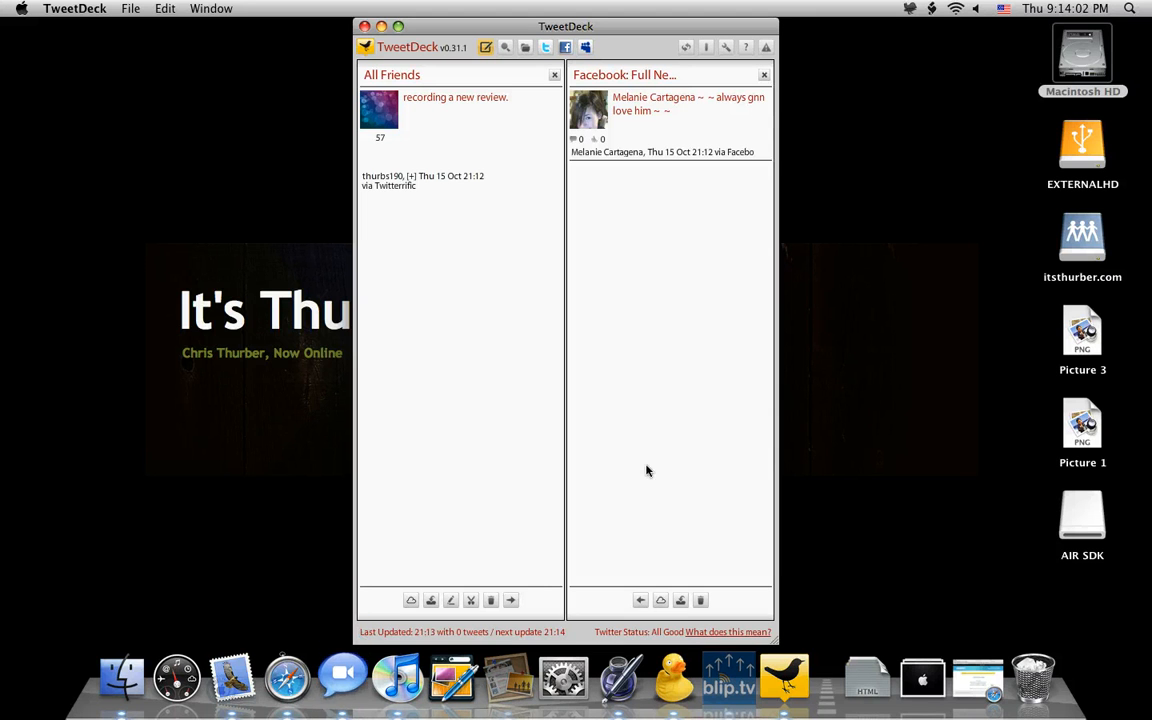
pyautogui.moveTo(459, 26); pyautogui.dragTo(493, 26)
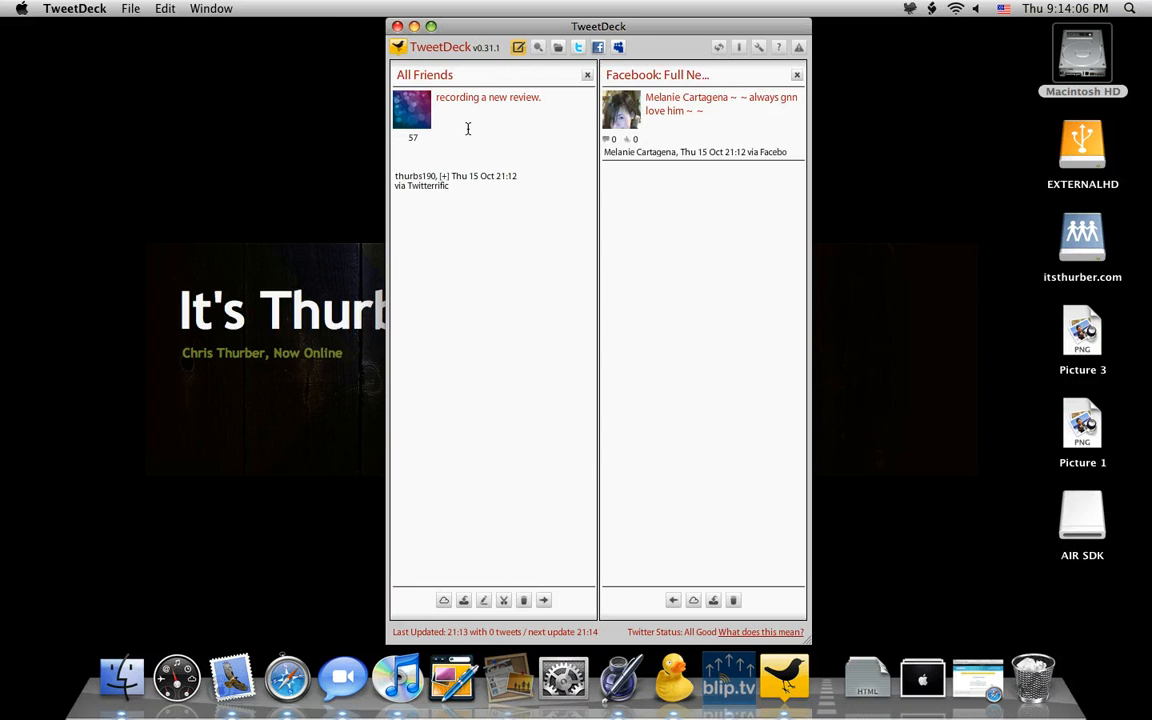
# - Show TweetDeck's update composer and hide the iChat windows, leaving the TweetDeck window near the middle of the screen
pyautogui.click(519, 49)
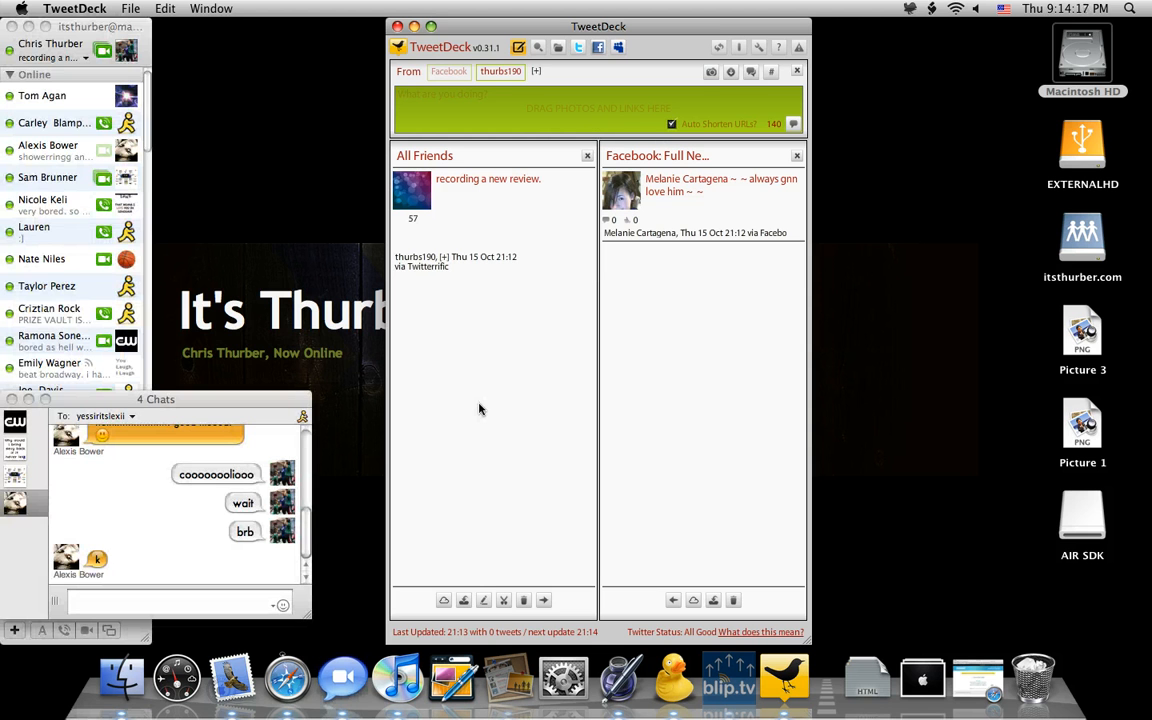
pyautogui.click(349, 686)
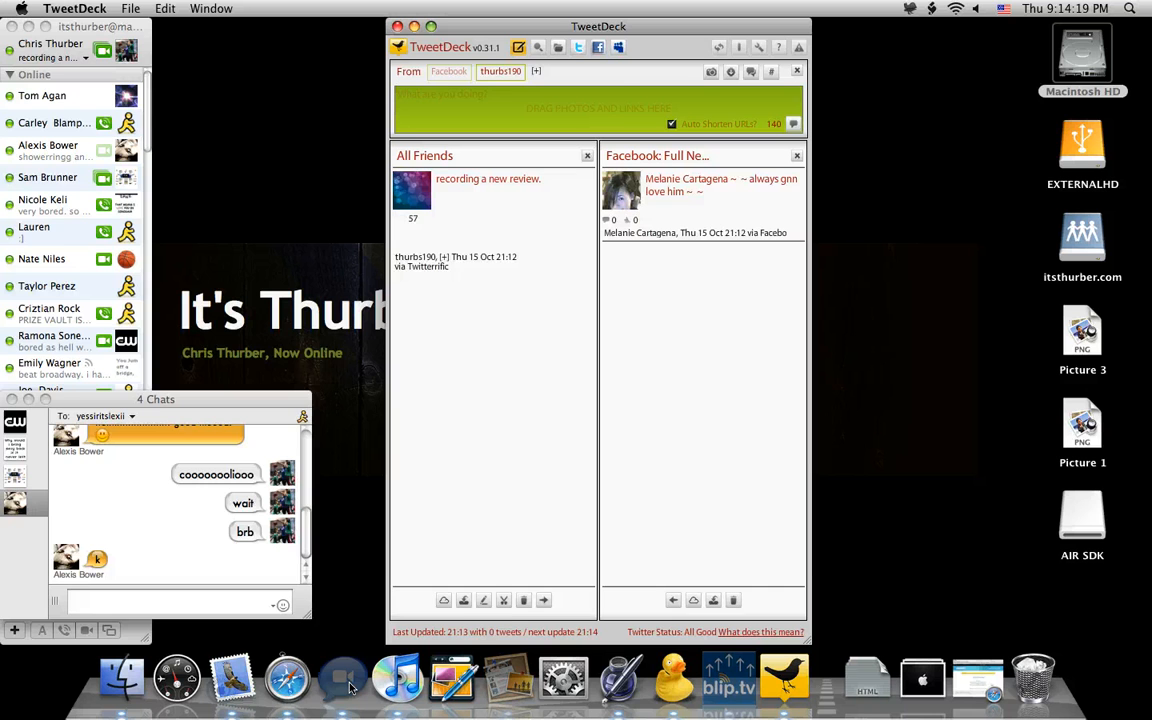
pyautogui.click(360, 609)
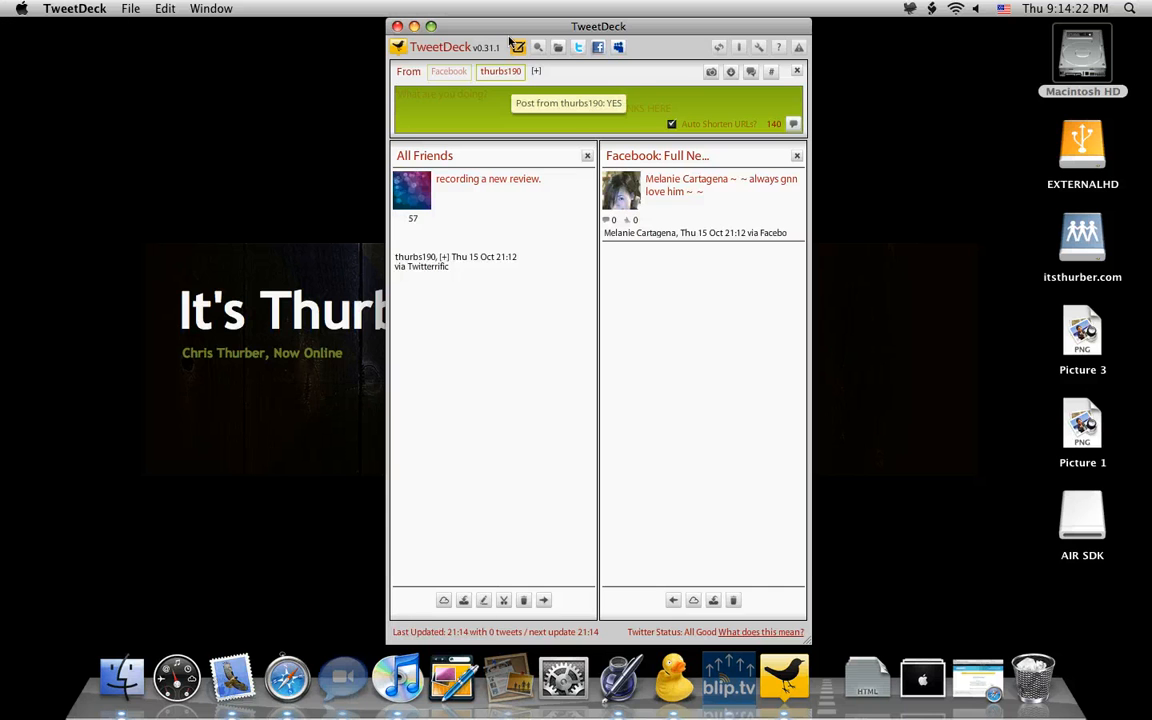
pyautogui.moveTo(441, 24); pyautogui.dragTo(417, 24)
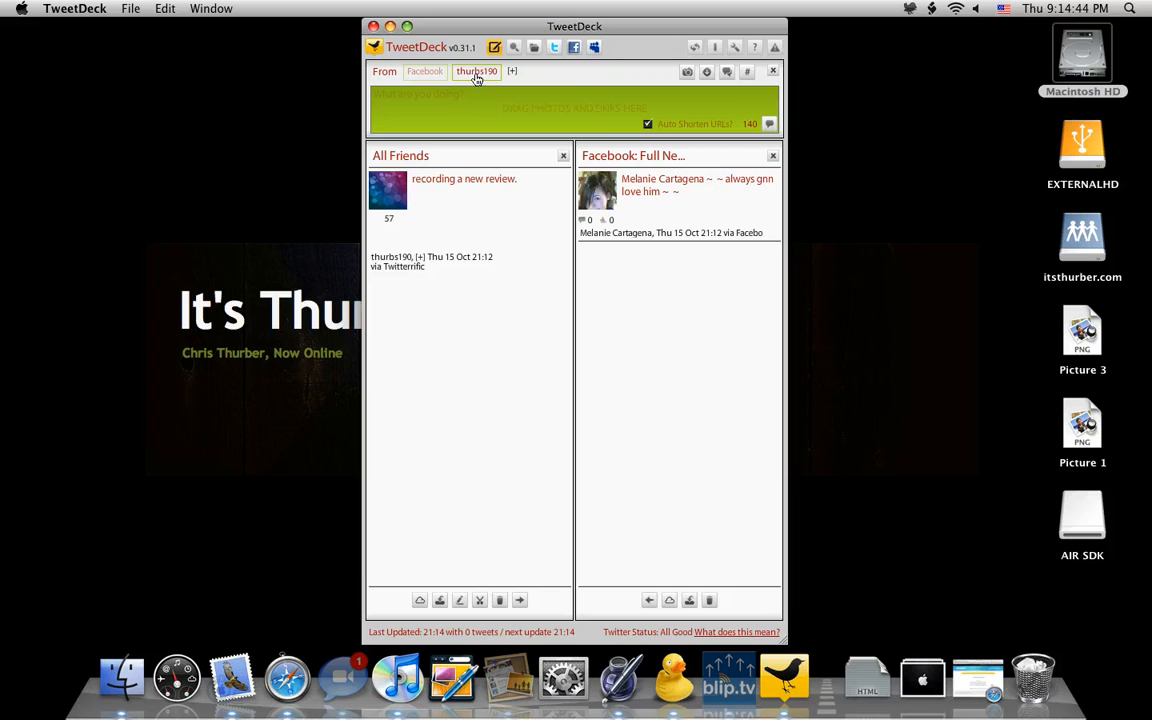
# - Toggle the composer's sending accounts and leave both Facebook and the Twitter account enabled for posting
pyautogui.click(426, 72)
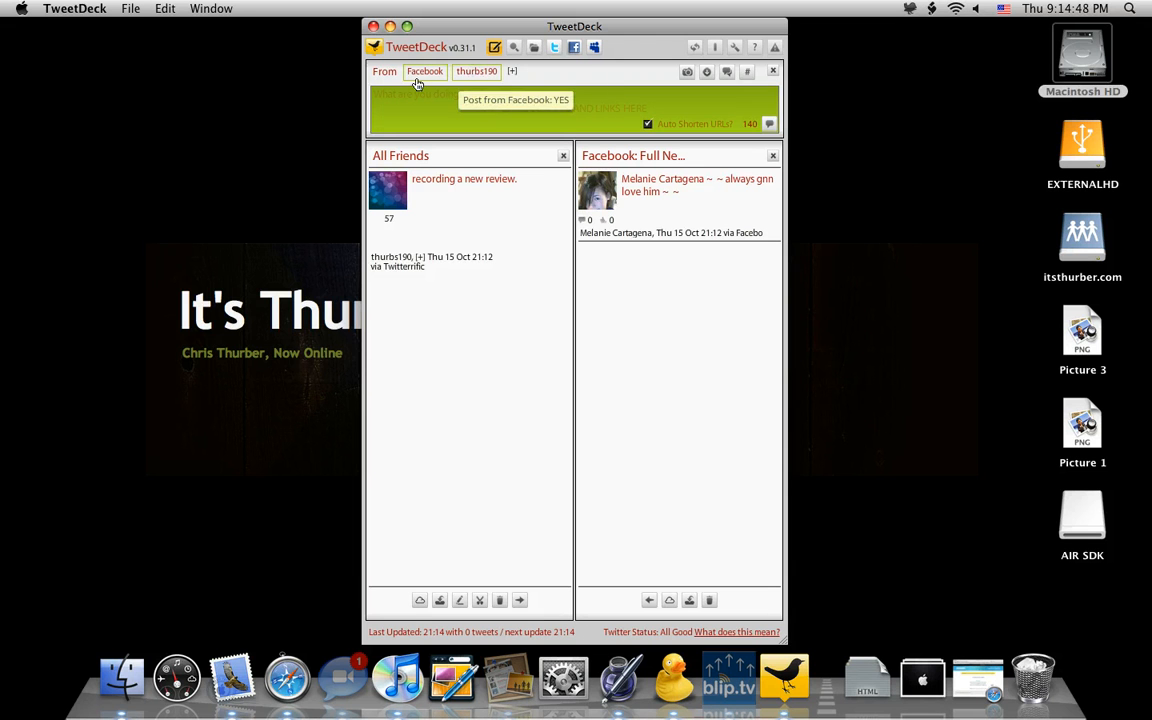
pyautogui.click(478, 73)
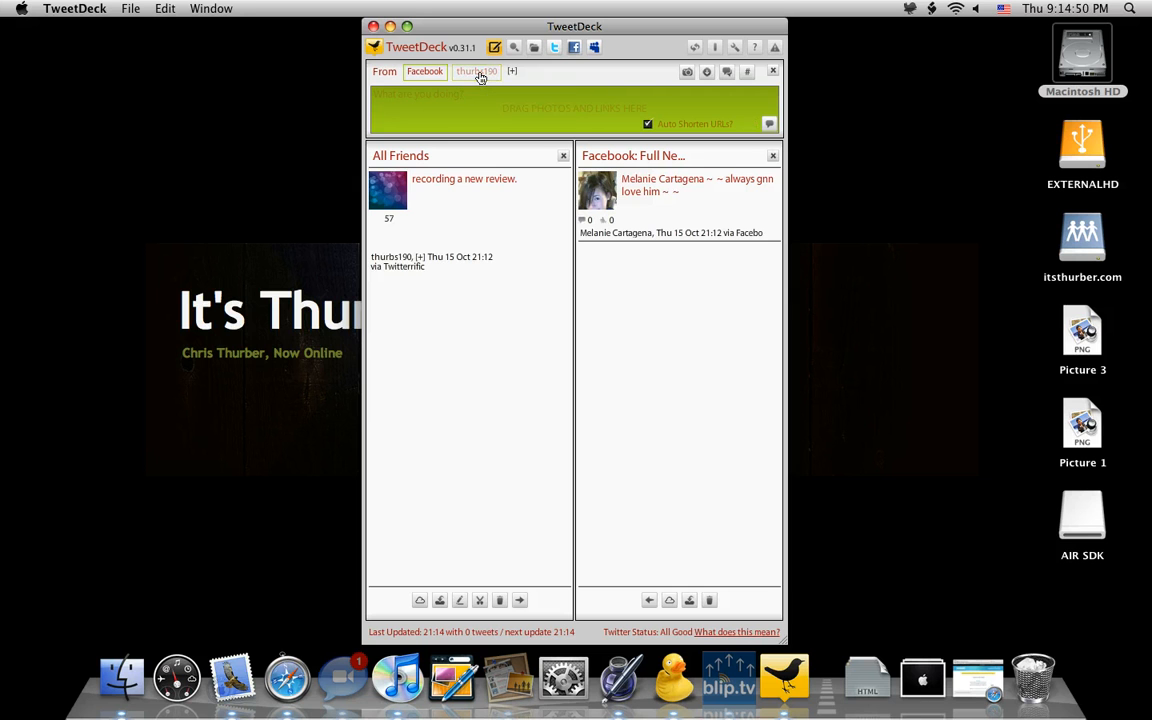
pyautogui.click(424, 76)
pyautogui.click(432, 76)
pyautogui.click(470, 74)
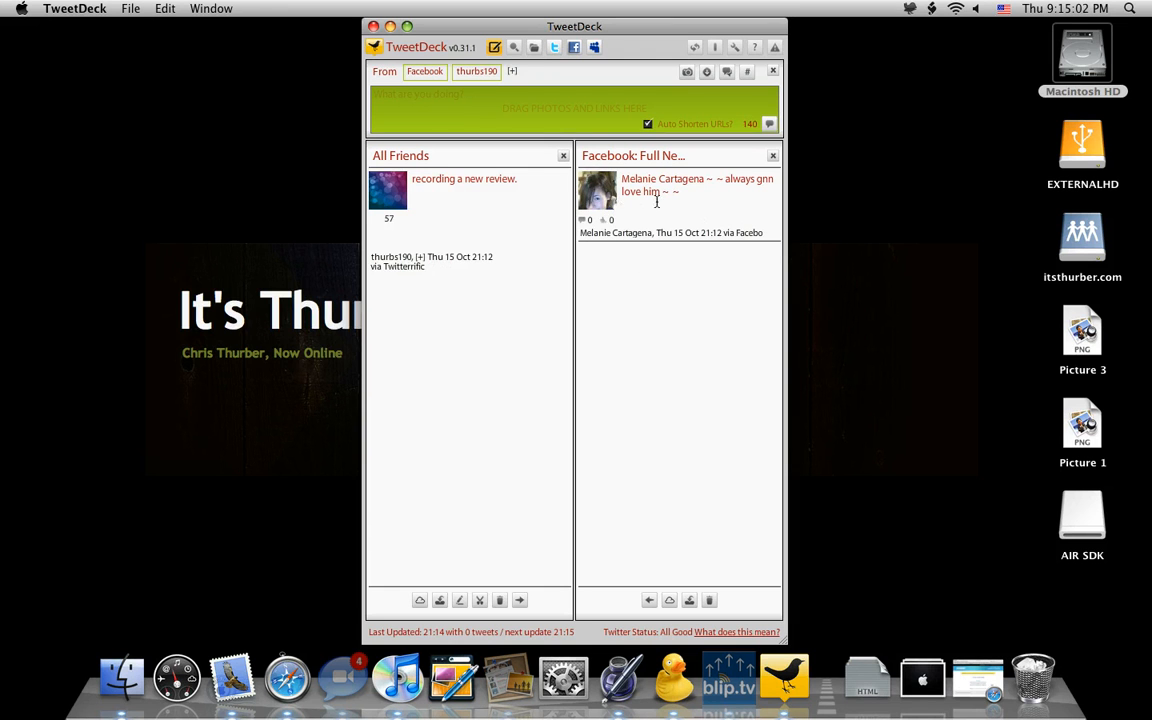
# - Examine the User and Update actions offered for the newest post in the Facebook news feed column
pyautogui.moveTo(594, 203)
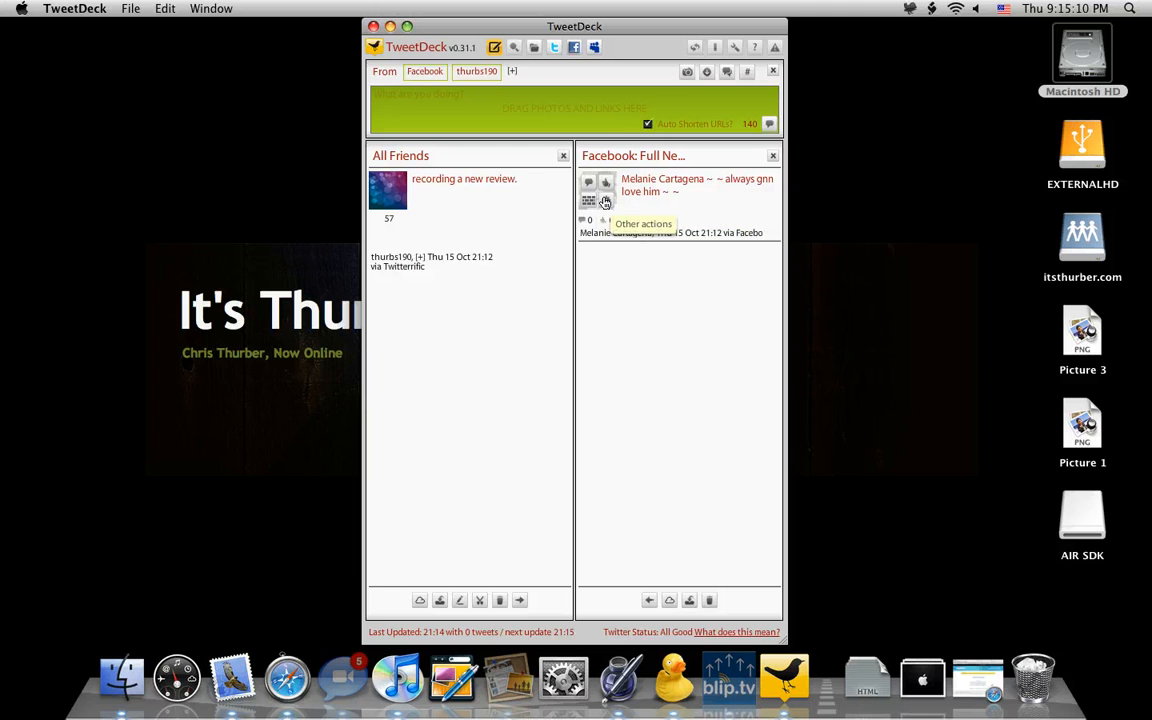
pyautogui.click(605, 202)
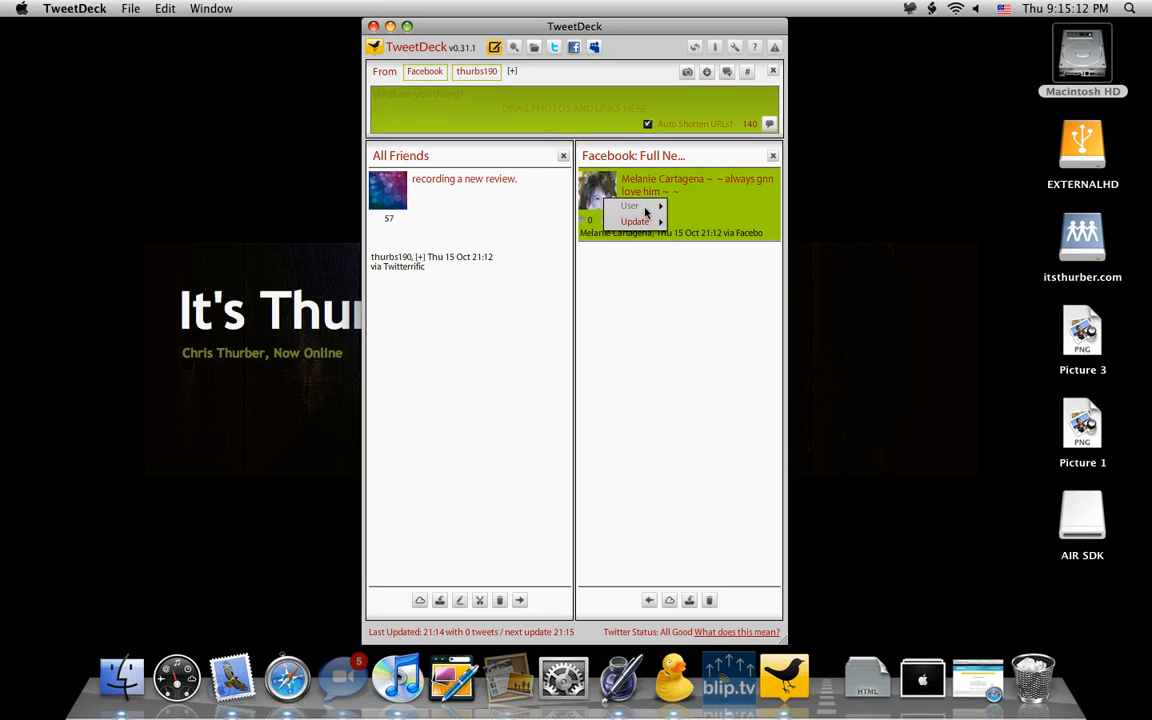
pyautogui.moveTo(632, 222)
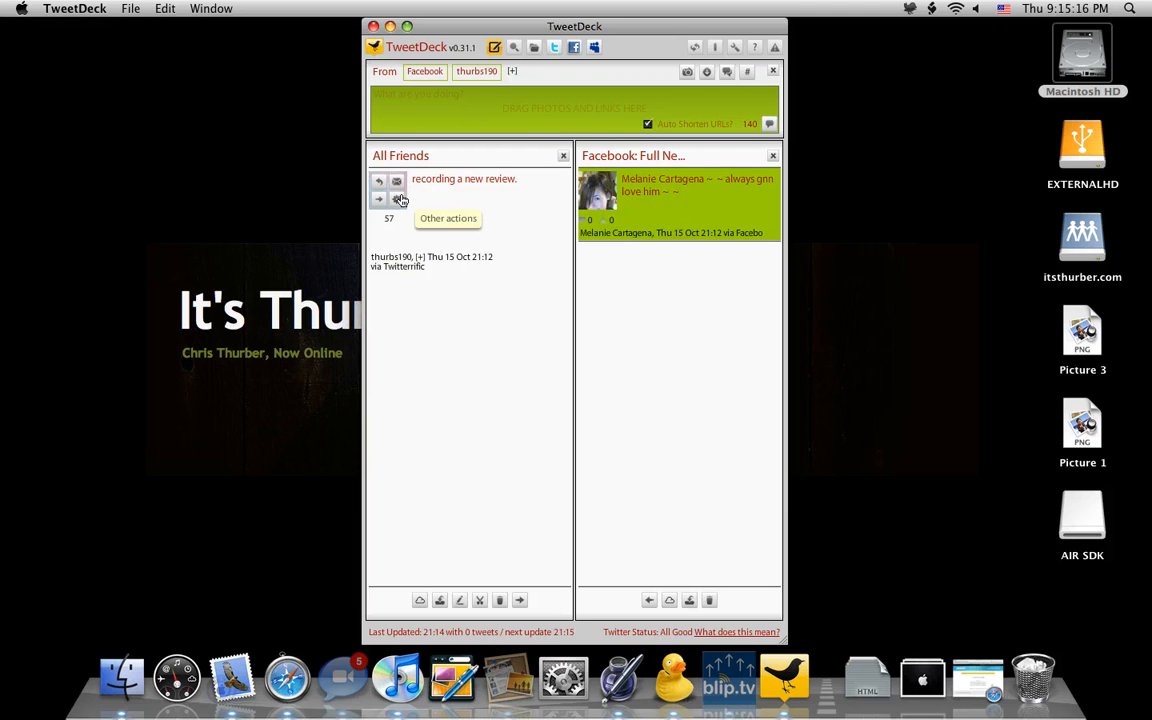
# - Examine the User and Tweet actions for the "recording a new review." tweet and close the menu without choosing one
pyautogui.click(397, 203)
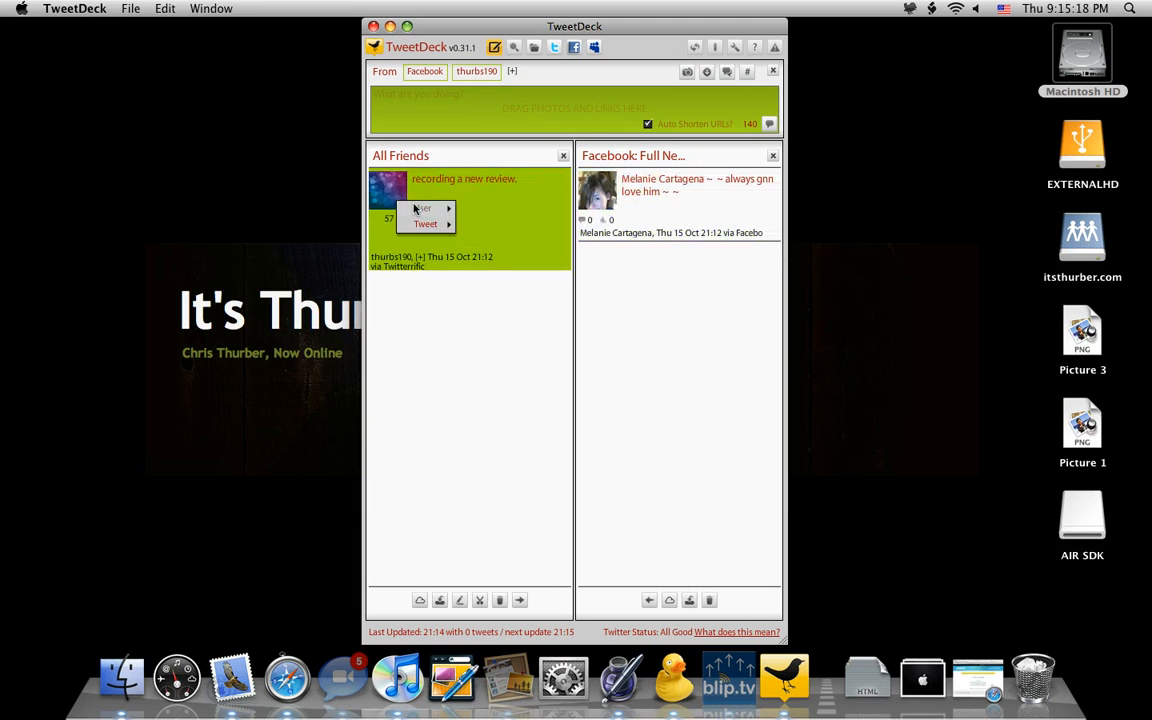
pyautogui.moveTo(418, 228)
pyautogui.click(400, 336)
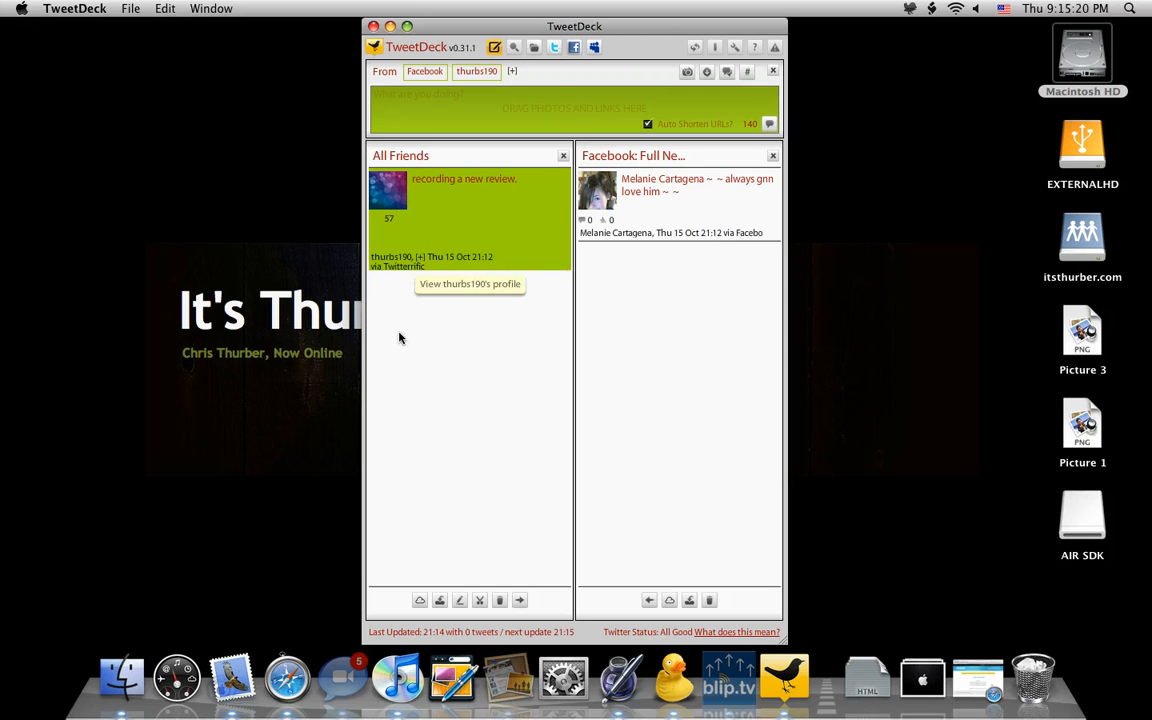
pyautogui.moveTo(398, 208)
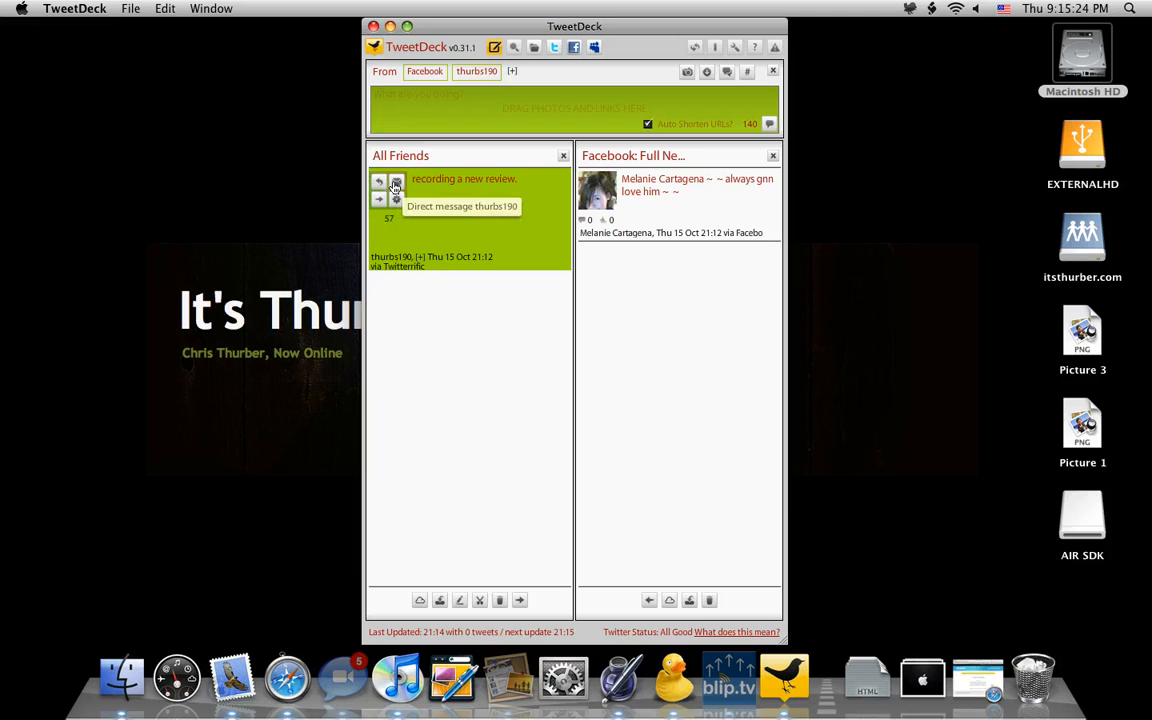
pyautogui.click(396, 199)
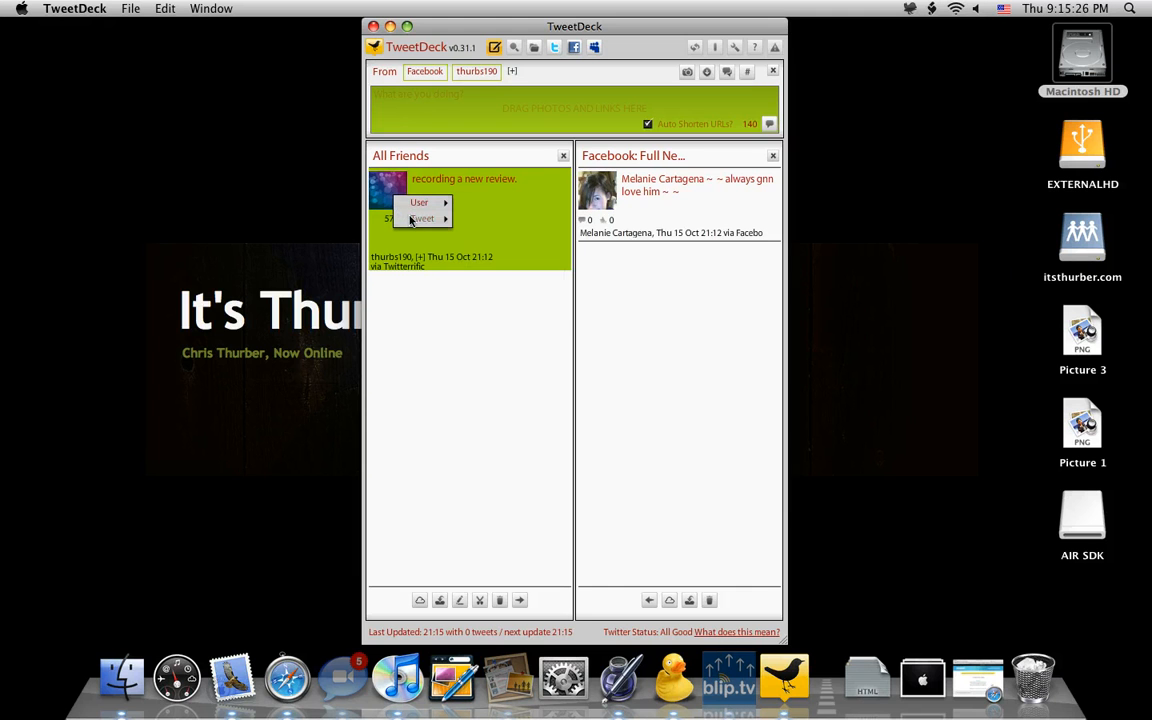
pyautogui.moveTo(413, 219)
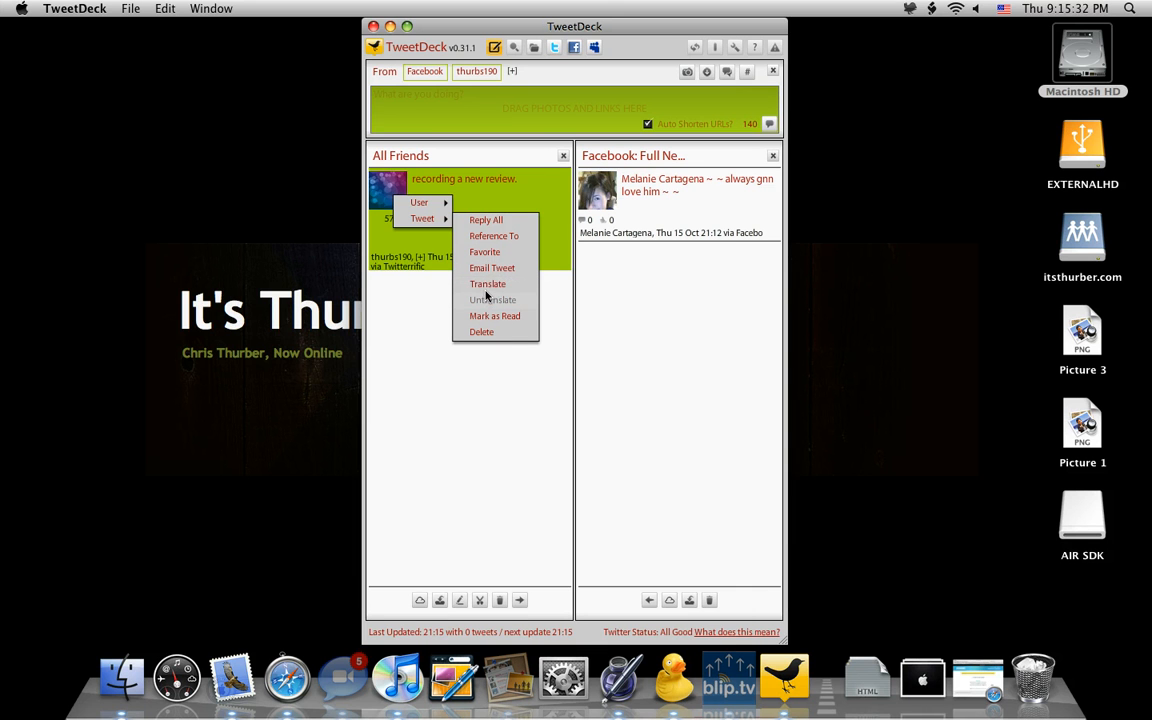
pyautogui.click(447, 369)
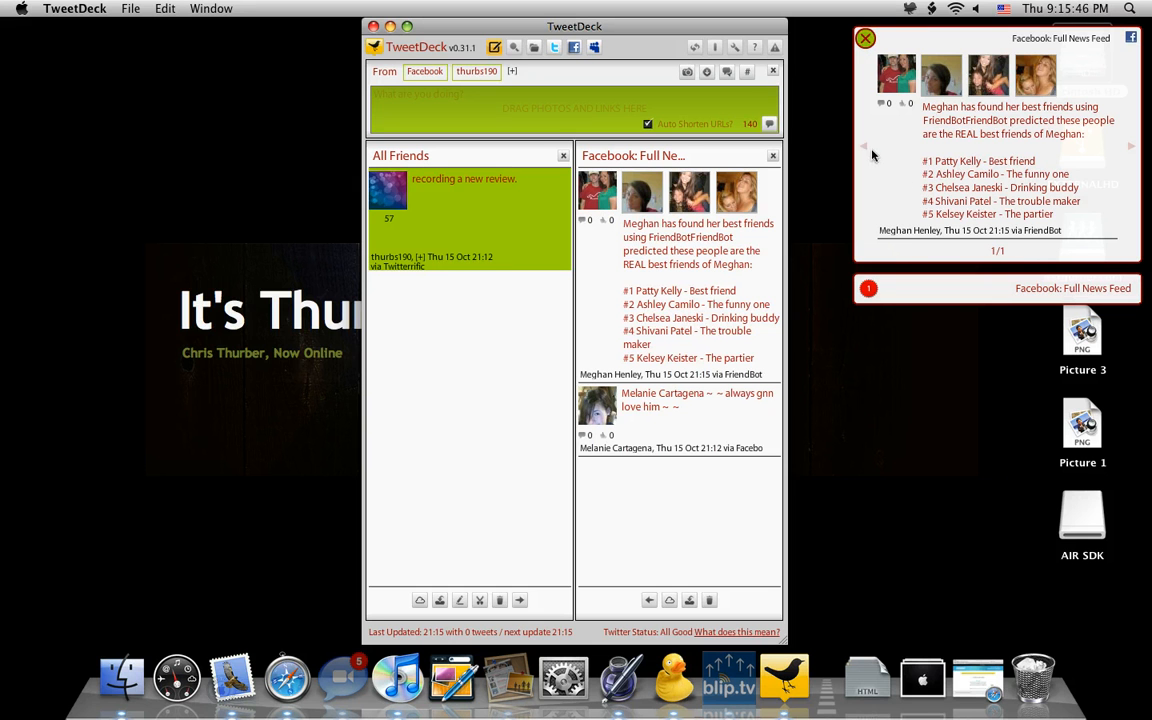
# - Try paging forward in the Facebook: Full News Feed notification and dismiss the notification
pyautogui.click(1133, 148)
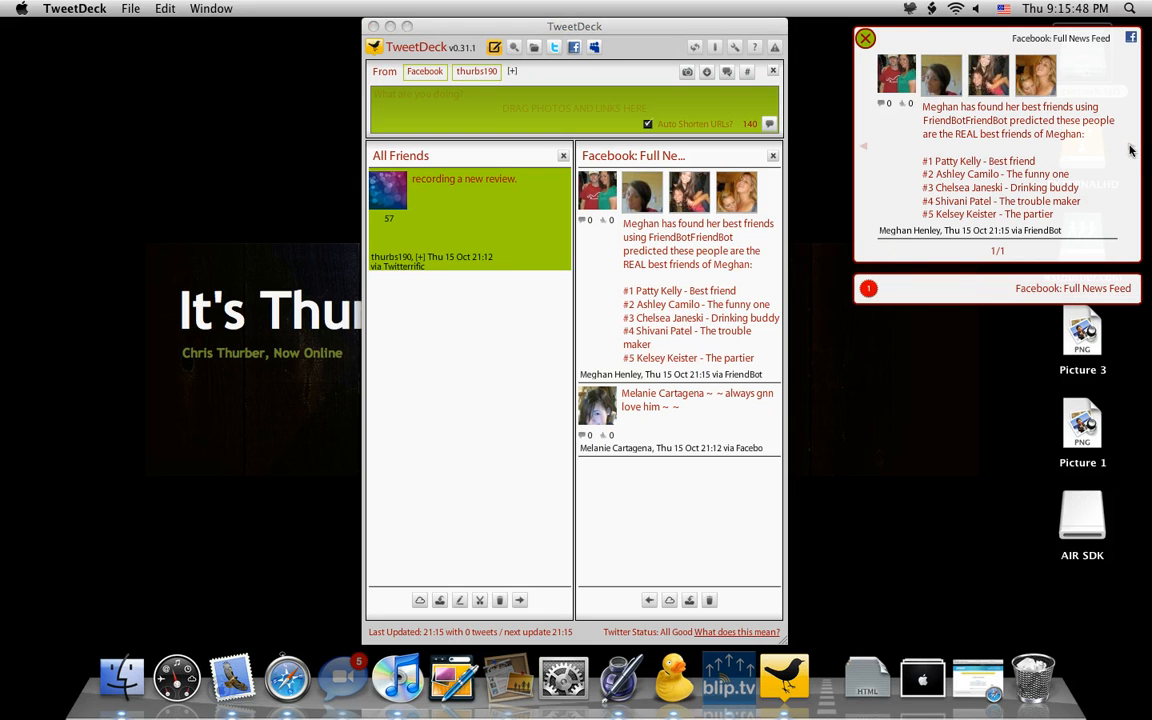
pyautogui.click(866, 42)
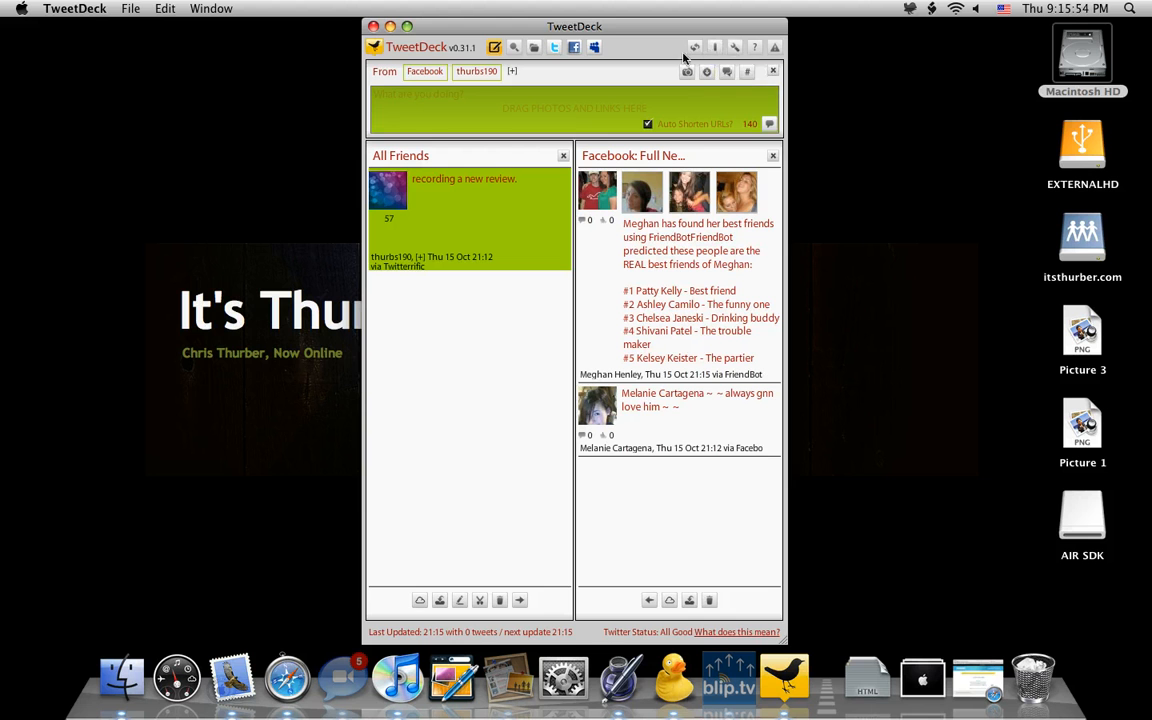
# - Open TweetDeck's settings and examine the General options and the notification window, position and sound options
pyautogui.click(734, 47)
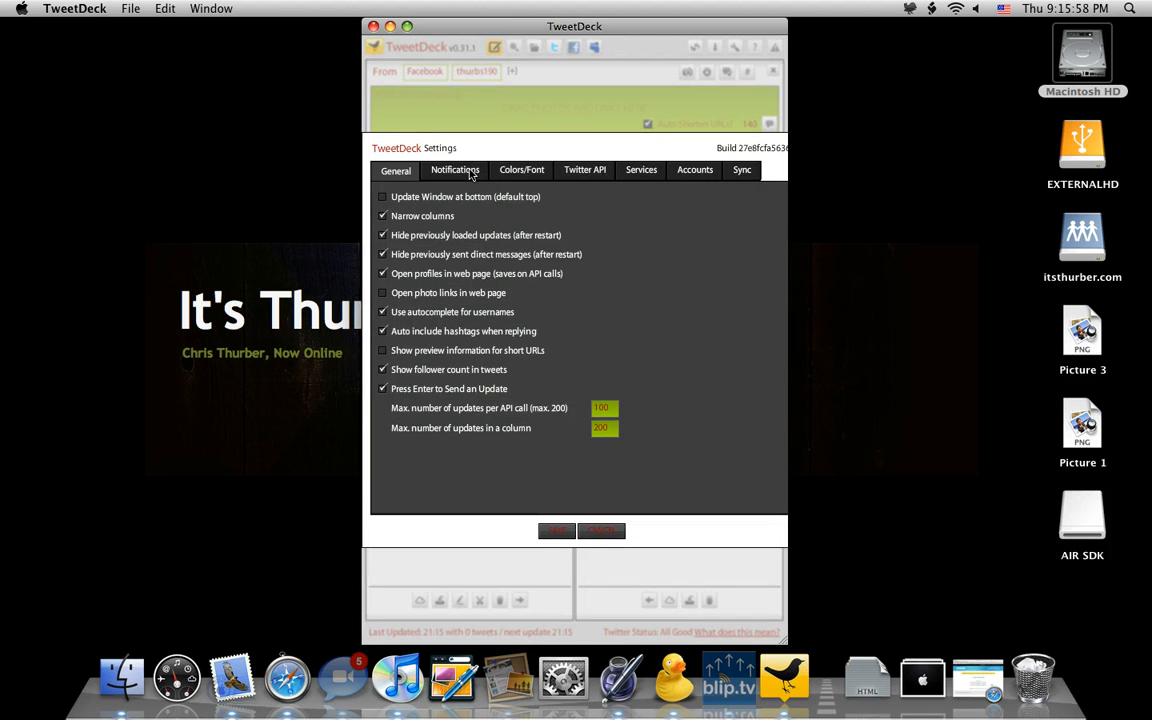
pyautogui.click(456, 174)
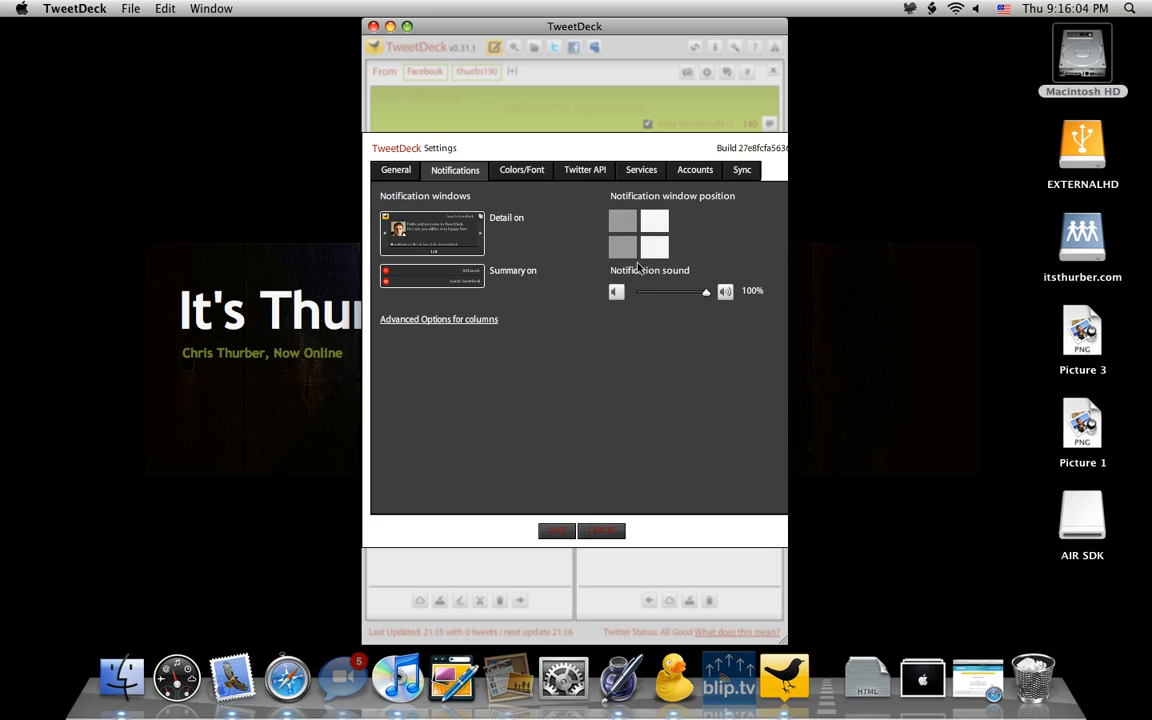
pyautogui.moveTo(704, 293)
pyautogui.mouseDown()
pyautogui.moveTo(650, 294)
pyautogui.moveTo(704, 291)
pyautogui.mouseUp()
# - Review the Colors/Font, Twitter API, Services, Accounts and Sync settings, return to the General options and save the settings
pyautogui.click(522, 172)
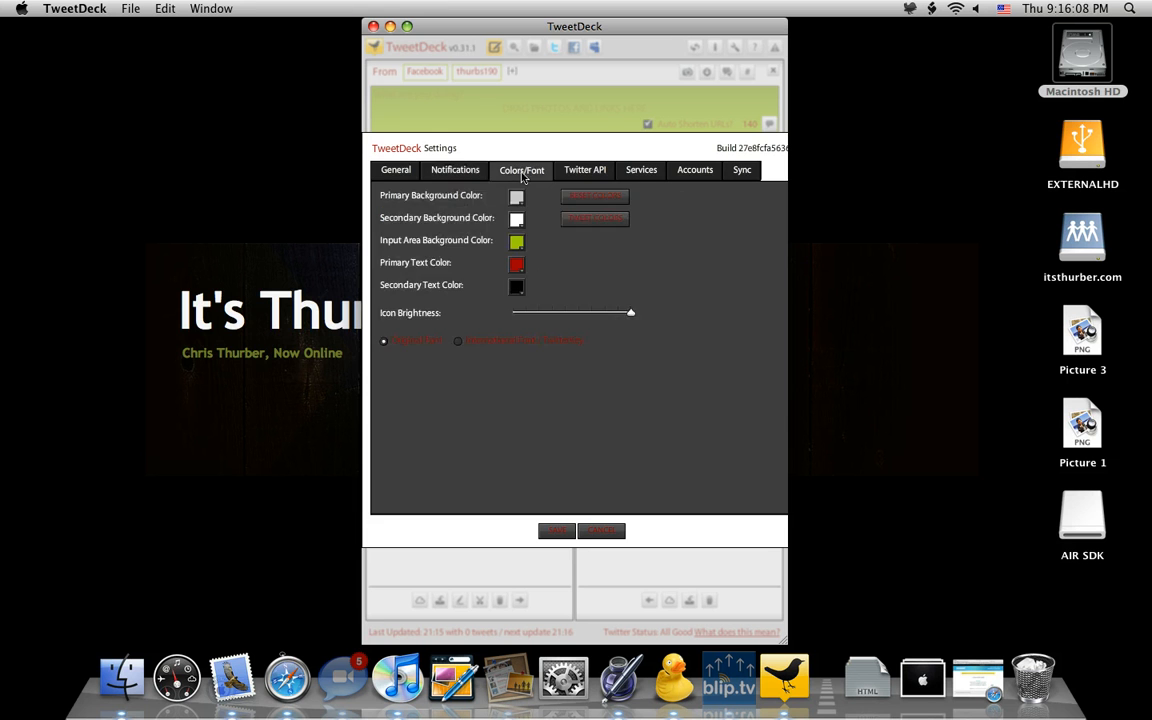
pyautogui.click(594, 170)
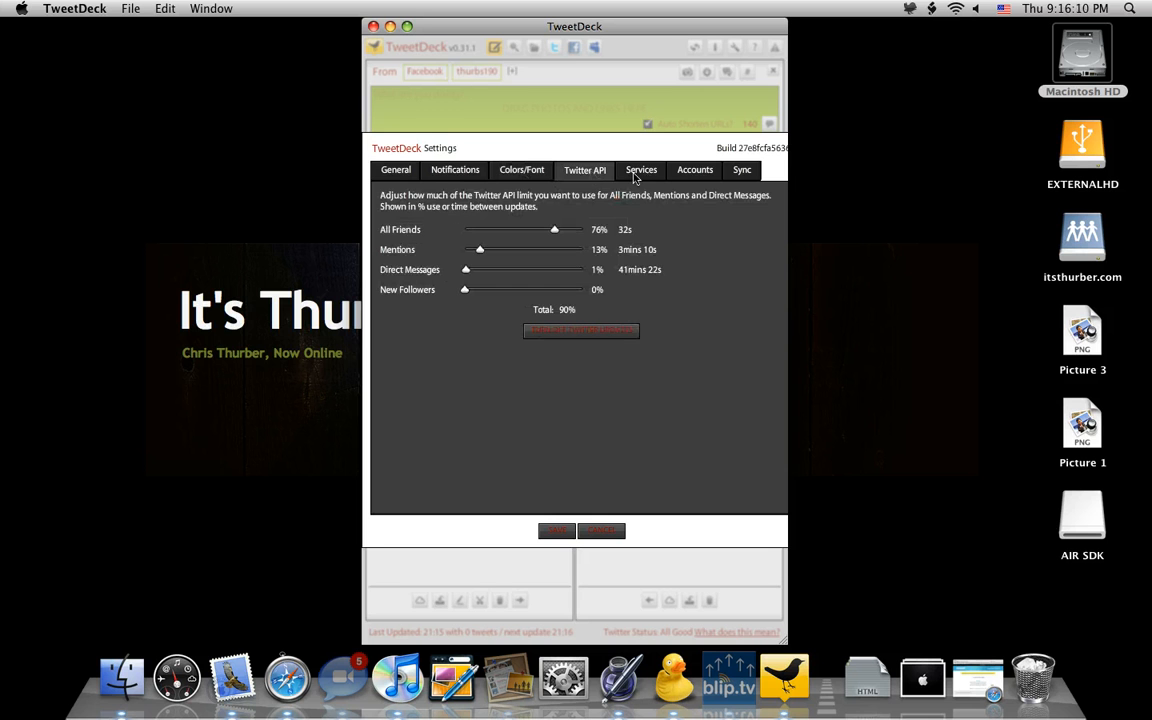
pyautogui.click(641, 170)
pyautogui.click(695, 170)
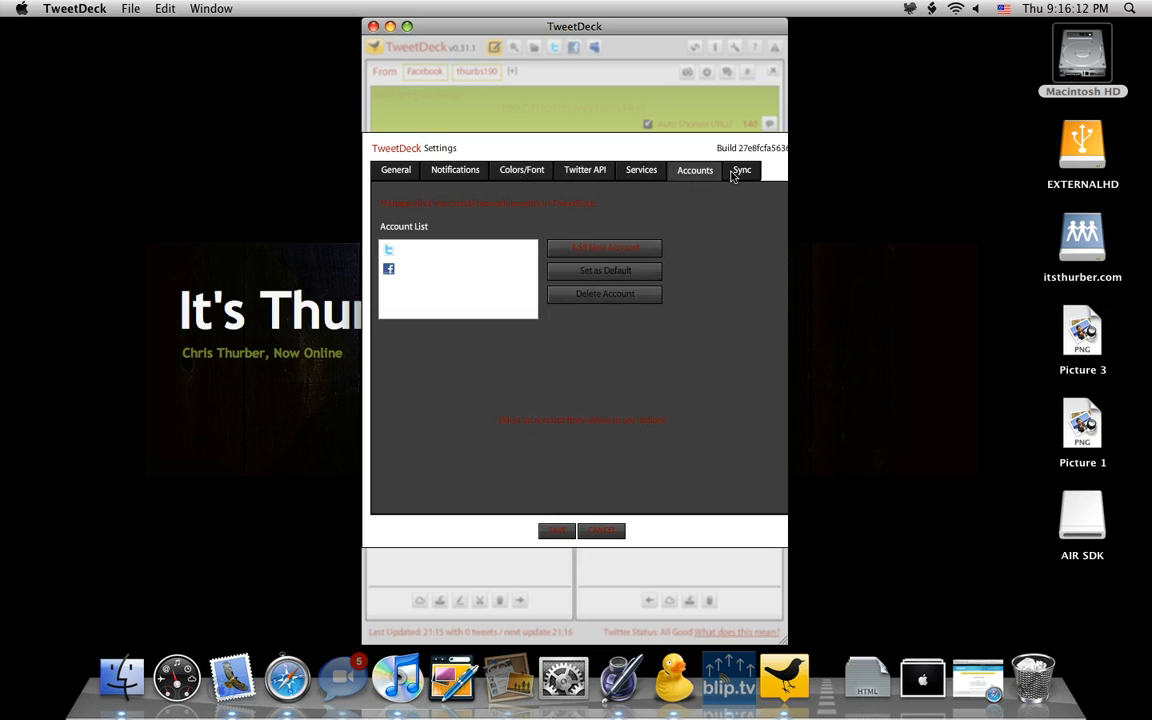
pyautogui.click(736, 172)
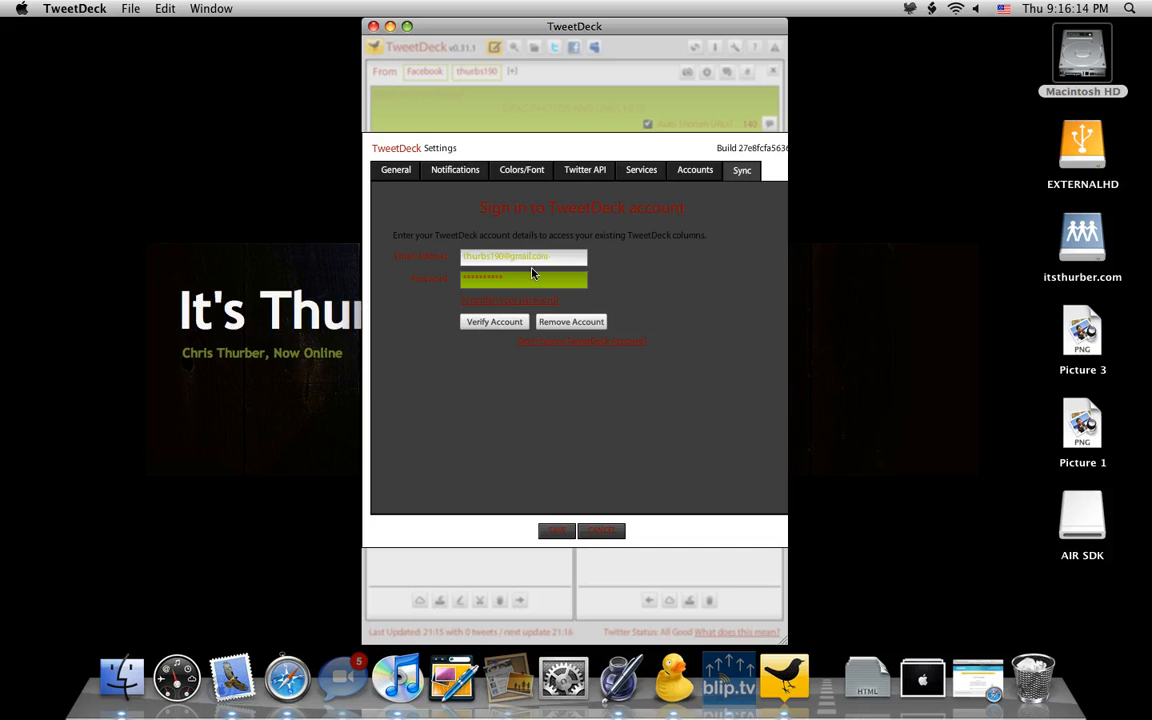
pyautogui.click(385, 170)
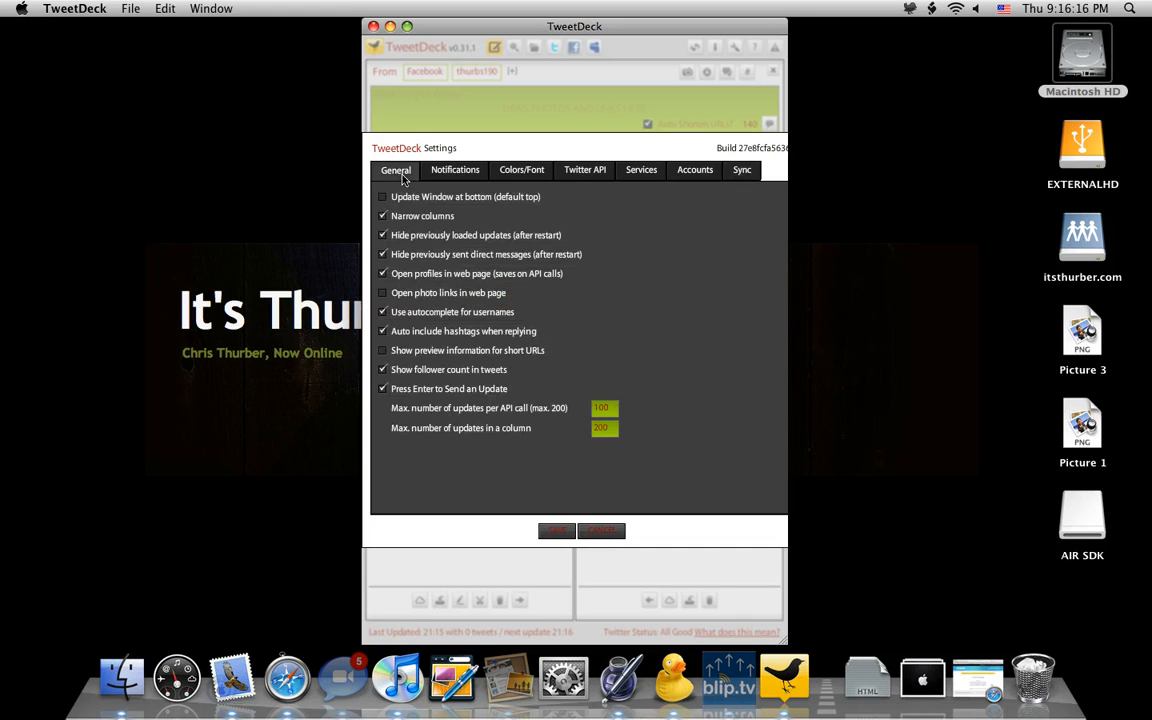
pyautogui.click(557, 533)
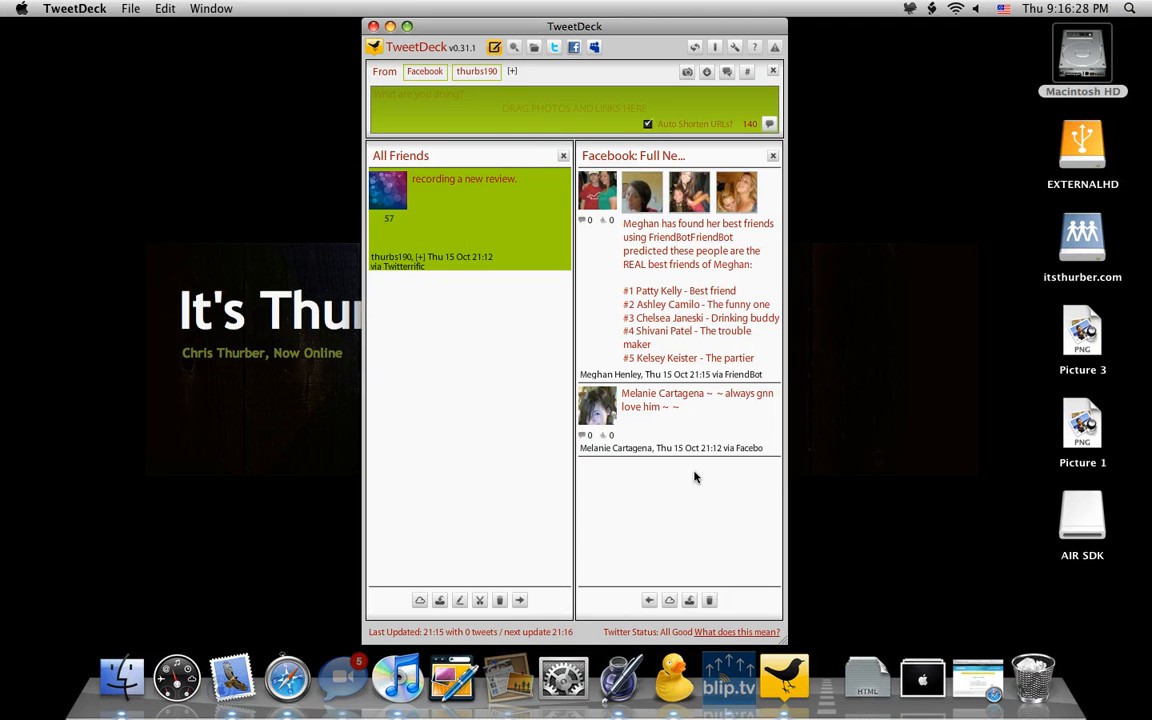
pyautogui.click(910, 8)
pyautogui.click(910, 8)
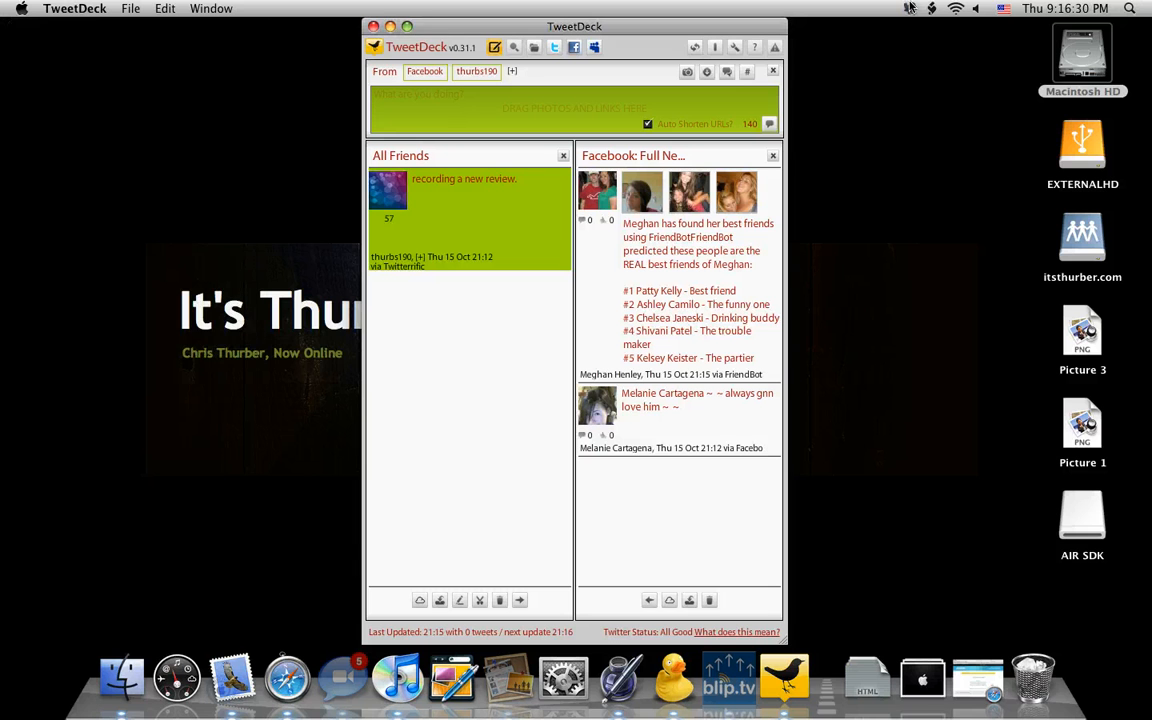